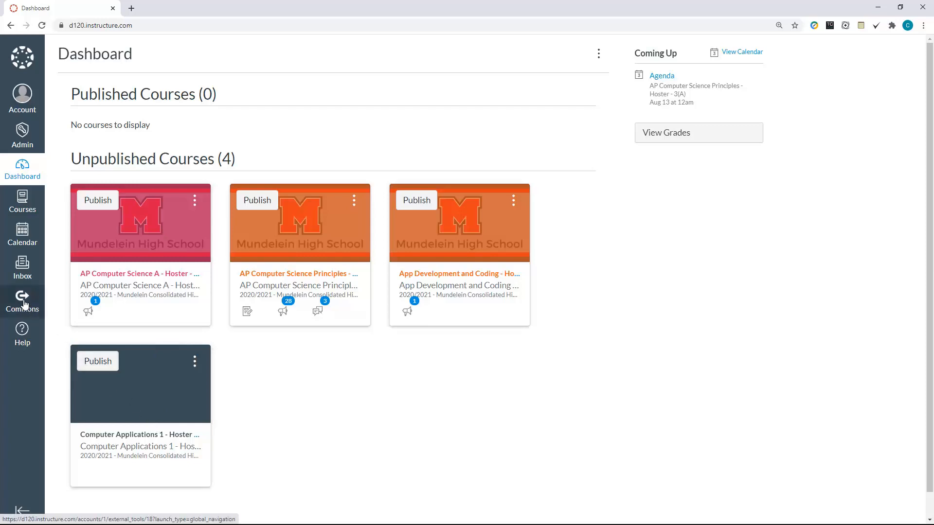
Open Commons and search its shared resources for "mundelein"
{"action": "left_click", "coordinate": [23, 304]}
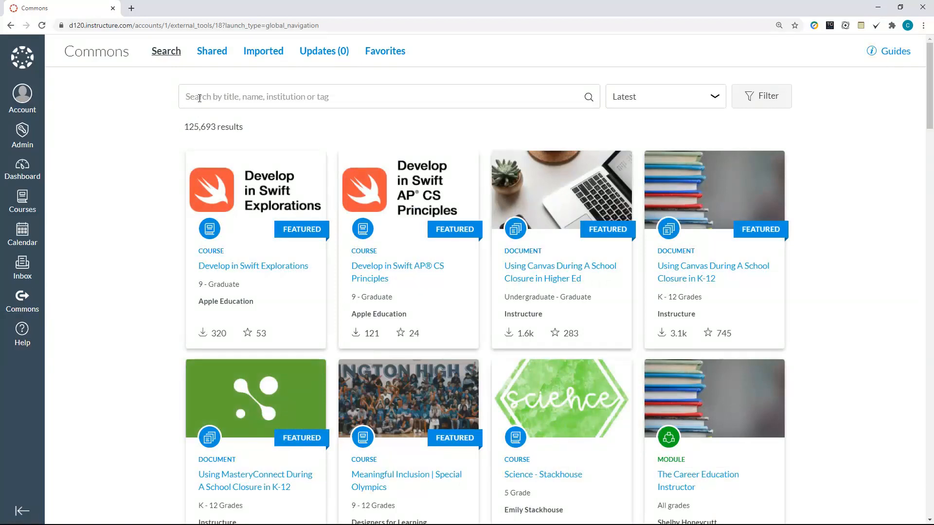
{"action": "left_click", "coordinate": [199, 98]}
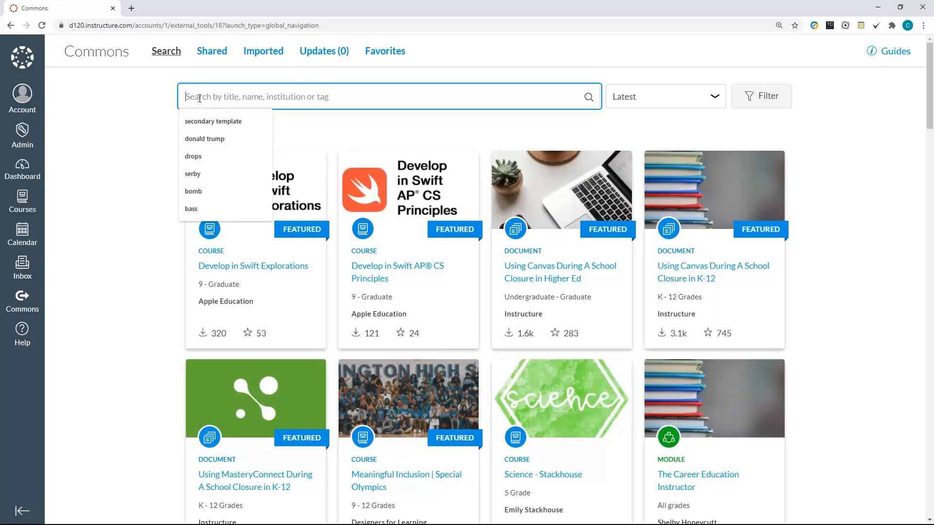
{"action": "type", "text": "m"}
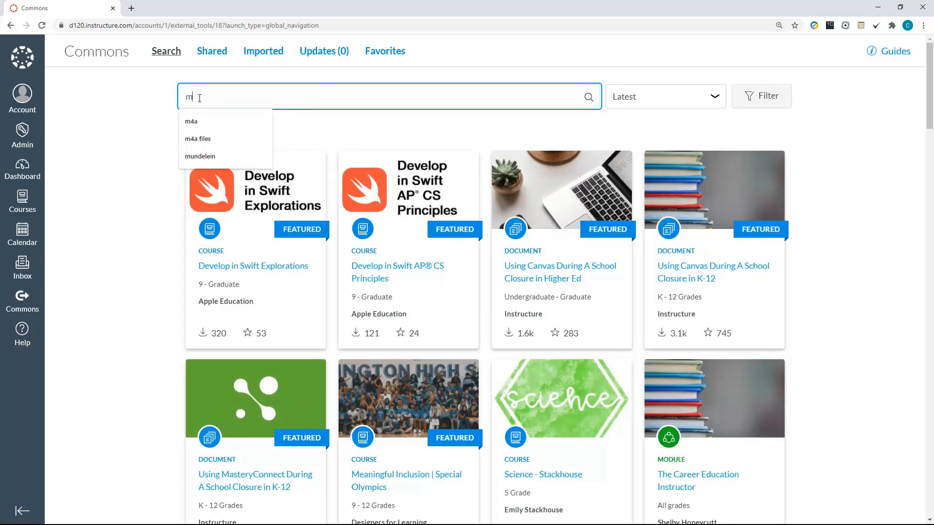
{"action": "type", "text": "undelein"}
{"action": "key", "text": "Return"}
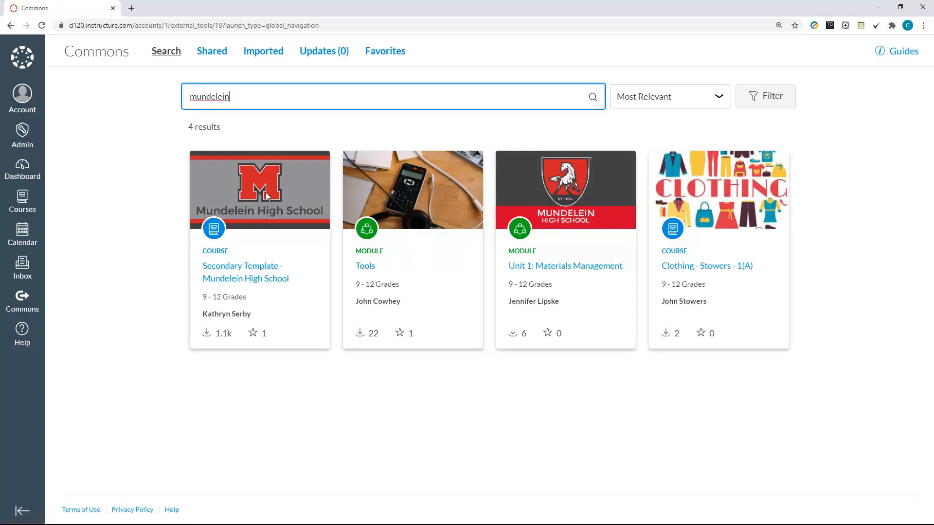
Import the Secondary Template - Mundelein High School course into only the Computer Applications 1 sections 1(A), 5(A) and 8(A)
{"action": "left_click", "coordinate": [243, 271]}
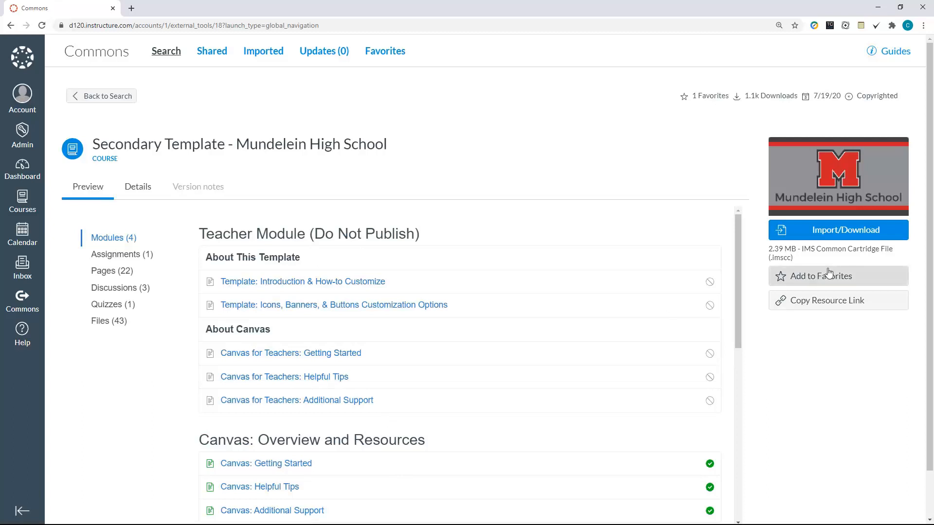
{"action": "left_click", "coordinate": [844, 233]}
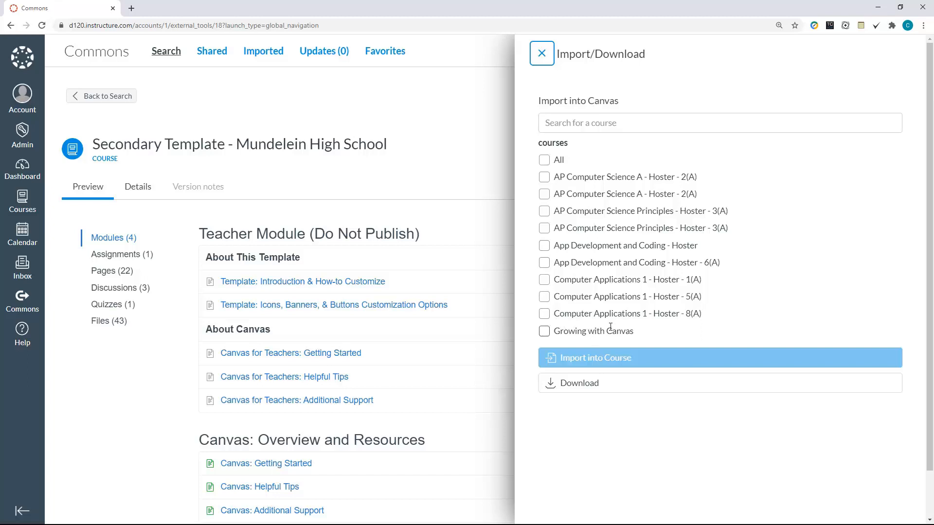
{"action": "left_click", "coordinate": [544, 161]}
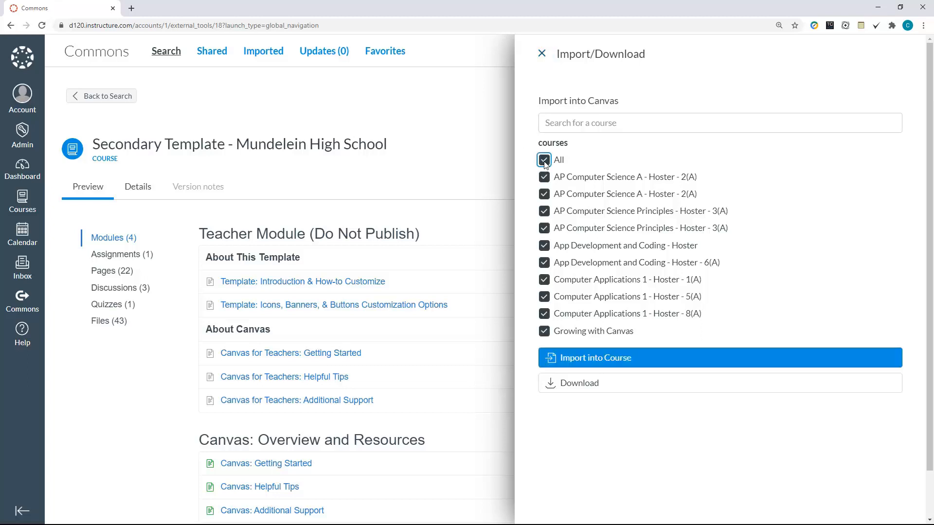
{"action": "left_click", "coordinate": [545, 333]}
{"action": "left_click", "coordinate": [544, 177]}
{"action": "left_click", "coordinate": [545, 194]}
{"action": "left_click", "coordinate": [544, 211]}
{"action": "left_click", "coordinate": [544, 228]}
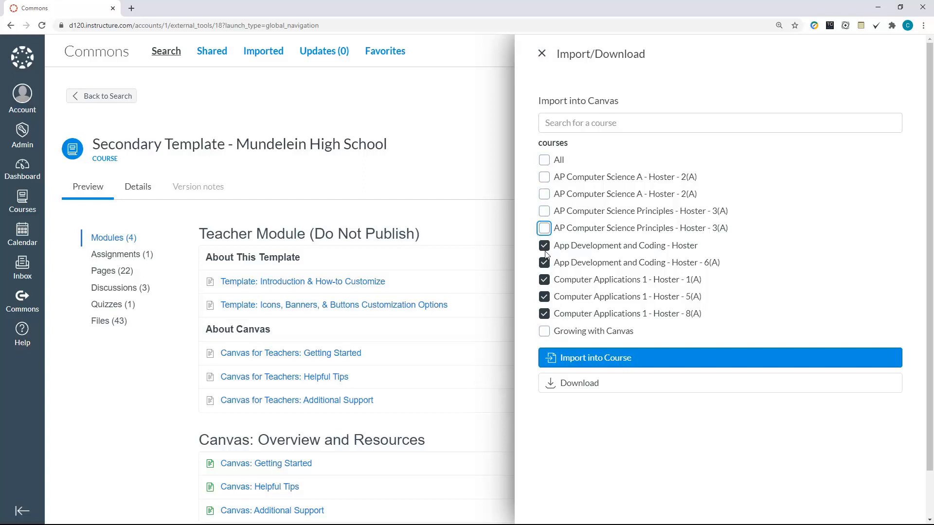
{"action": "left_click", "coordinate": [545, 246]}
{"action": "left_click", "coordinate": [544, 263]}
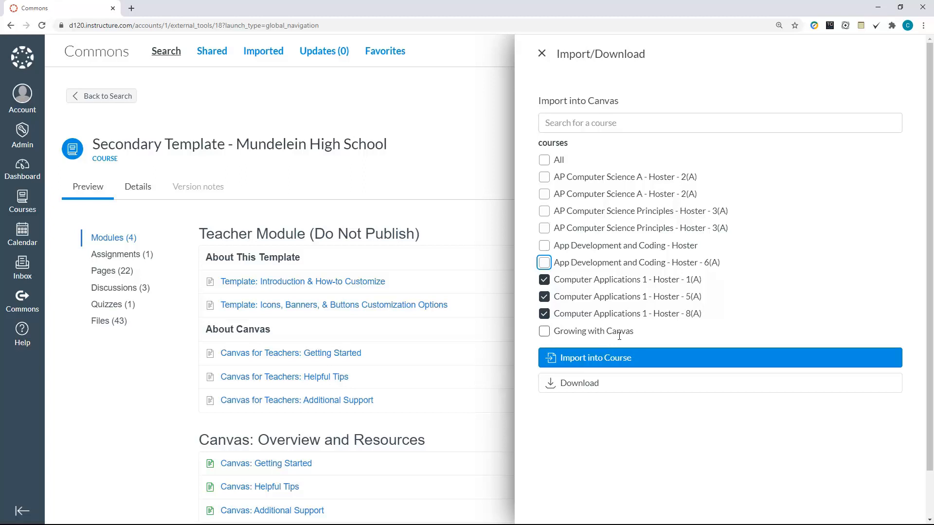
{"action": "left_click", "coordinate": [588, 360]}
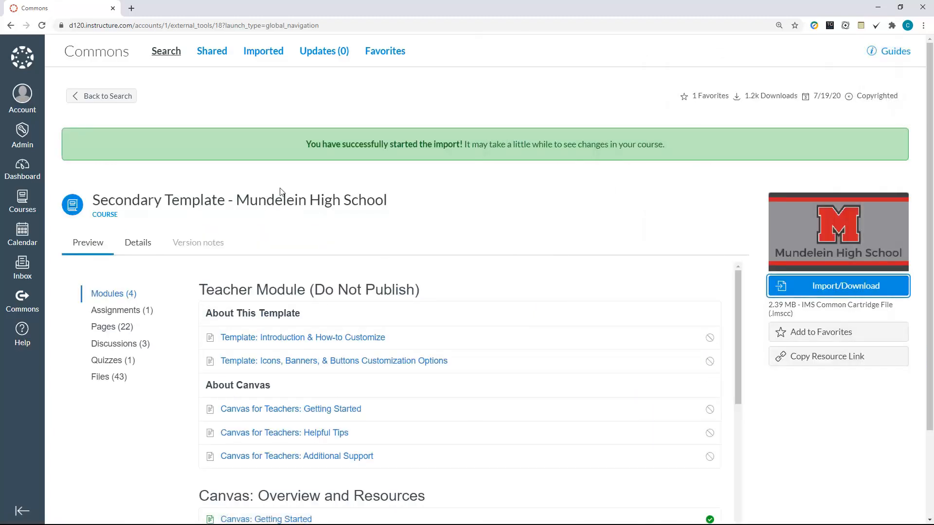
Read the import notice, return to the dashboard and reload it to check the Computer Applications 1 card
{"action": "left_click", "coordinate": [293, 146]}
{"action": "left_click_drag", "start_coordinate": [301, 145], "coordinate": [662, 149]}
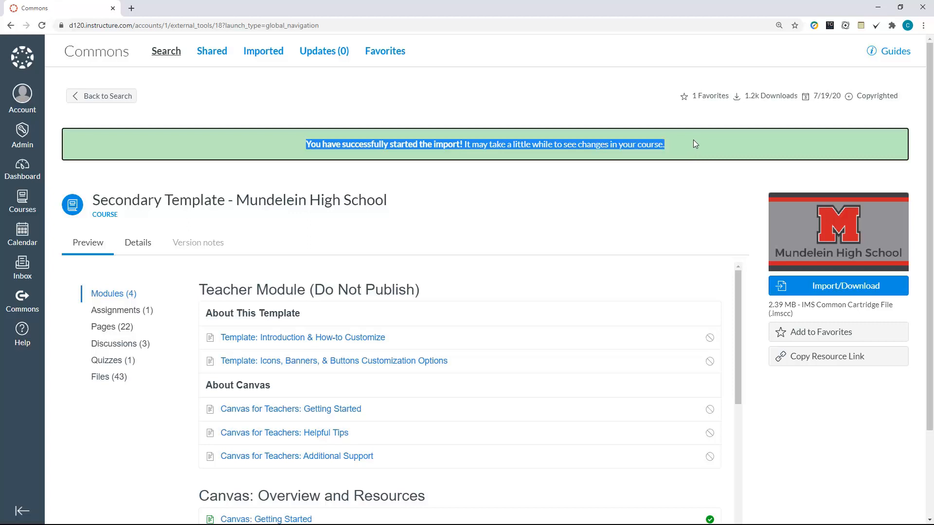
{"action": "left_click", "coordinate": [15, 175]}
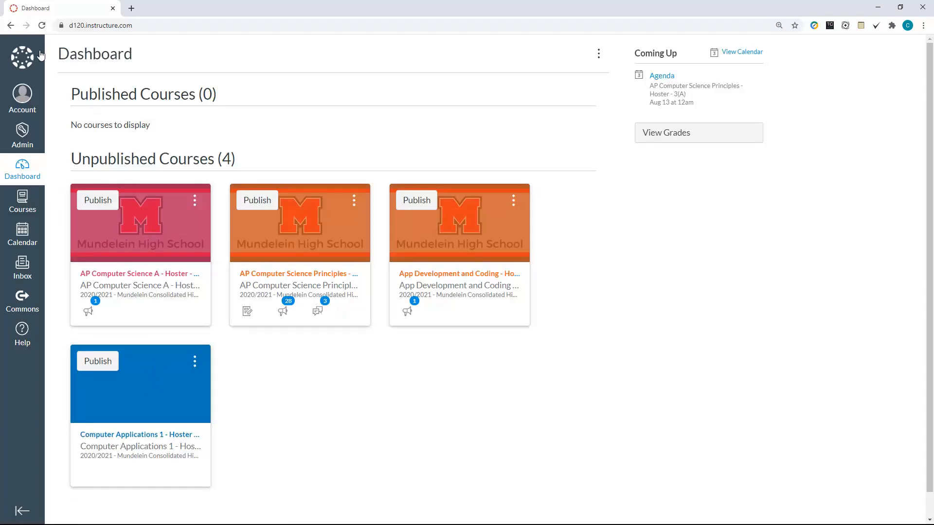
{"action": "left_click", "coordinate": [42, 25]}
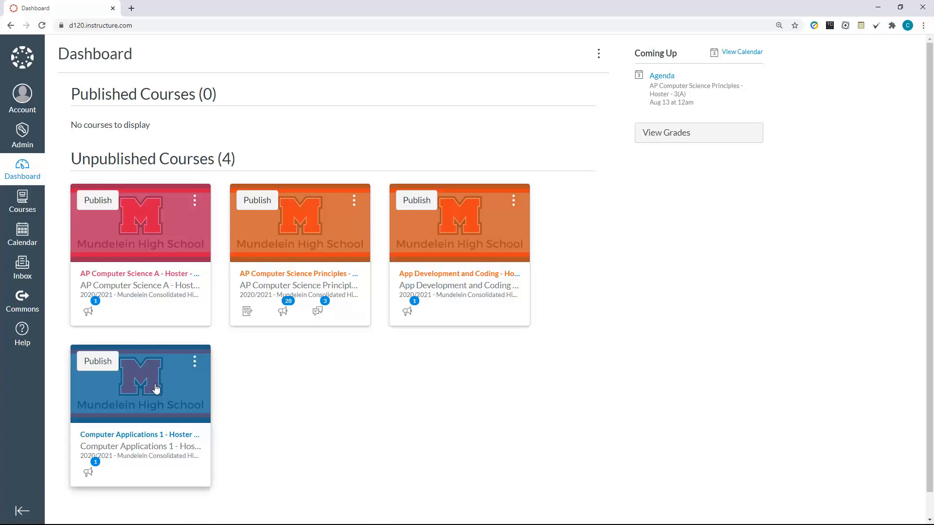
Open the Computer Applications 1 course's home page for editing and select the "[Place Your Course Title Here]" placeholder
{"action": "left_click", "coordinate": [158, 437]}
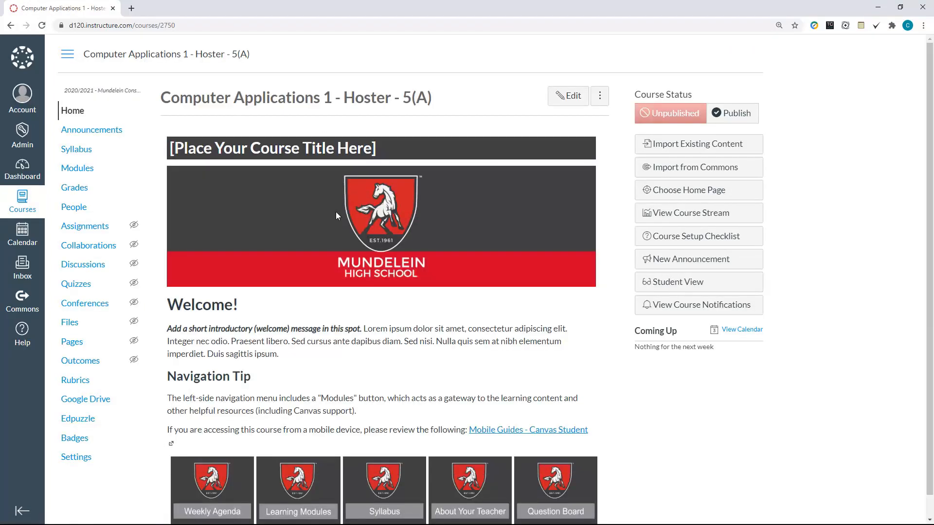
{"action": "left_click", "coordinate": [569, 96]}
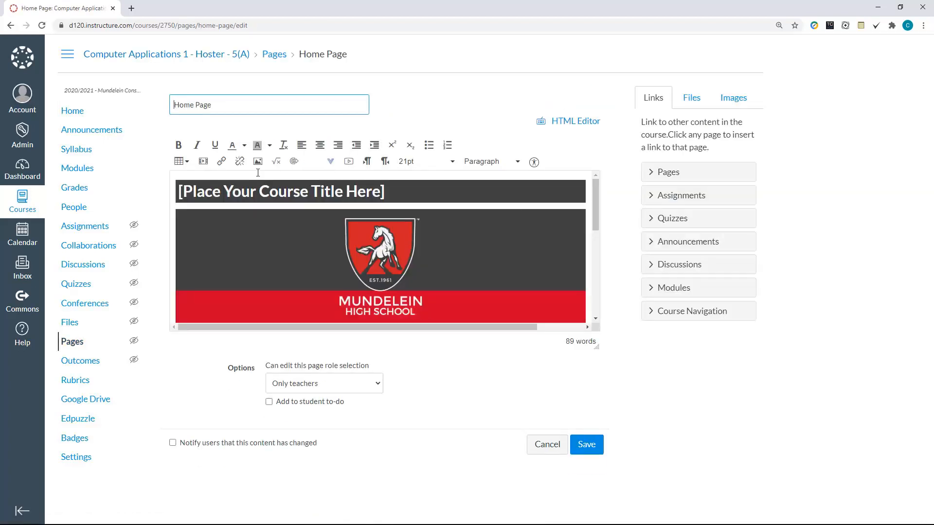
{"action": "left_click", "coordinate": [195, 191]}
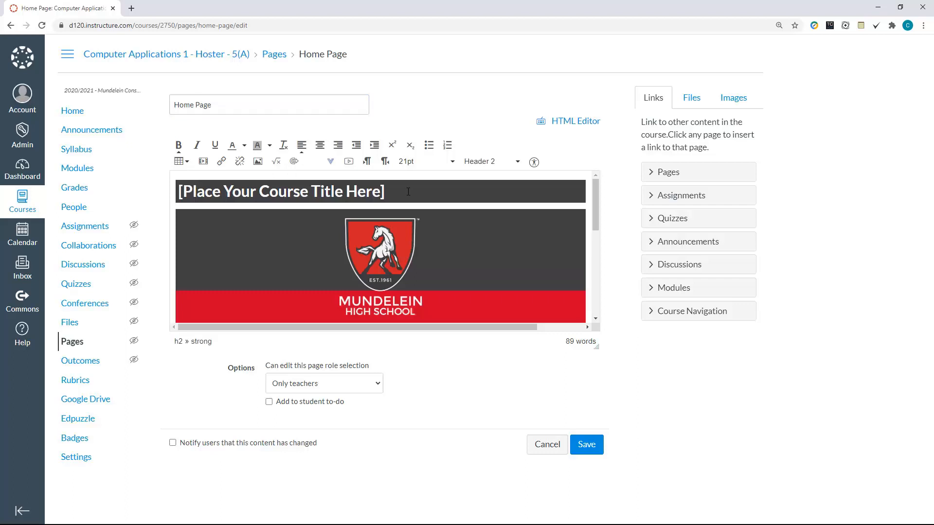
{"action": "left_click_drag", "start_coordinate": [385, 191], "coordinate": [163, 197]}
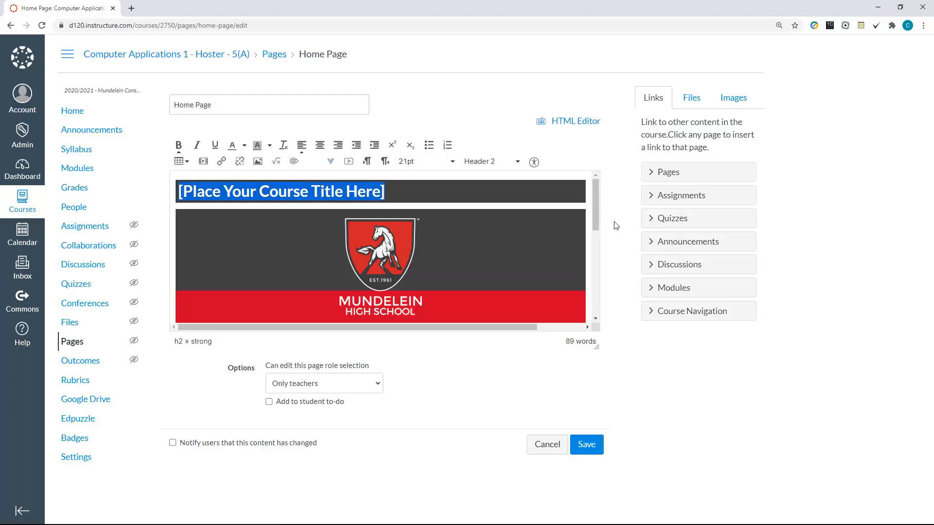
Examine the home page's welcome message, navigation tip and link images in the editor, and save the page
{"action": "left_click_drag", "start_coordinate": [596, 214], "coordinate": [588, 283]}
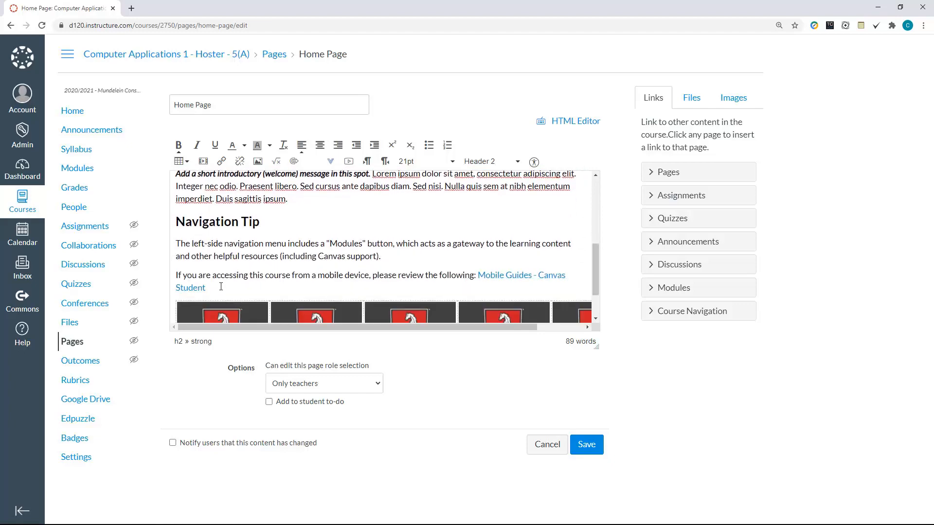
{"action": "left_click_drag", "start_coordinate": [221, 287], "coordinate": [176, 217]}
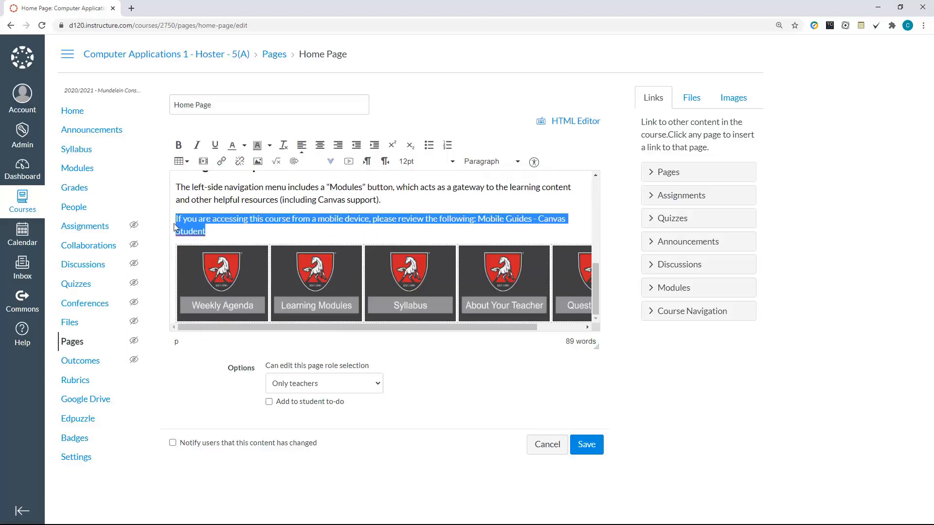
{"action": "scroll", "coordinate": [251, 237], "scroll_direction": "up", "scroll_amount": 2}
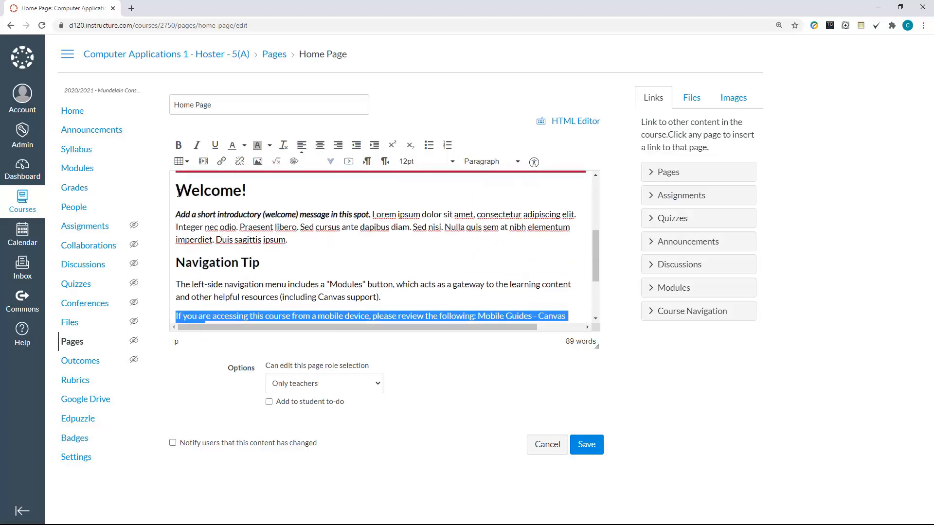
{"action": "left_click_drag", "start_coordinate": [177, 192], "coordinate": [238, 245]}
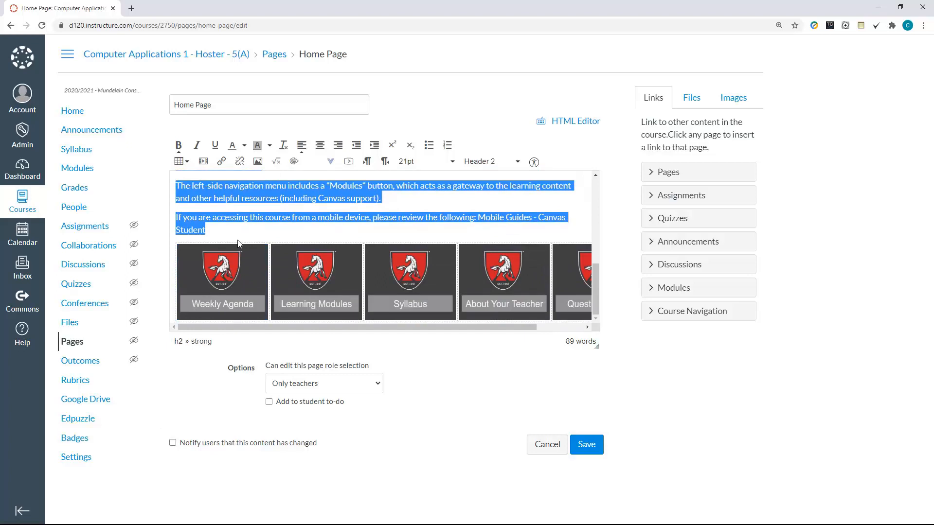
{"action": "scroll", "coordinate": [241, 237], "scroll_direction": "up", "scroll_amount": 1}
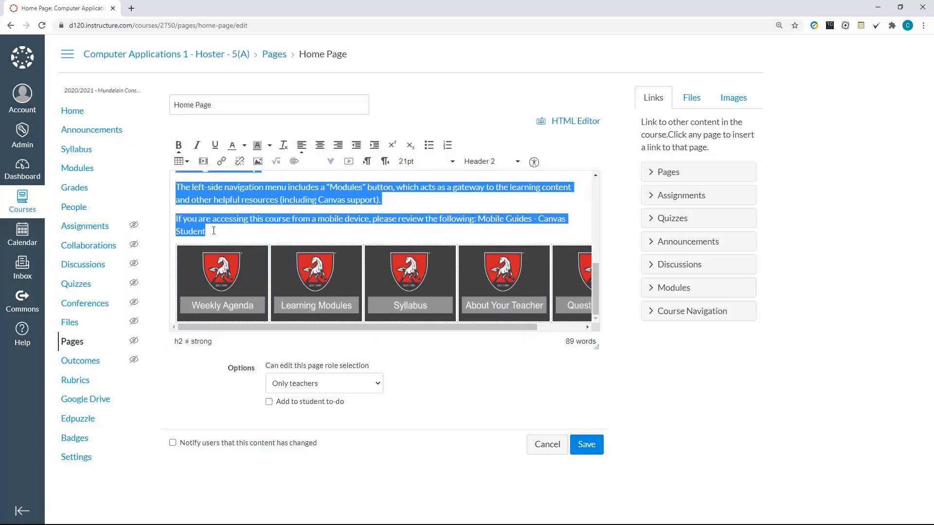
{"action": "scroll", "coordinate": [224, 242], "scroll_direction": "down", "scroll_amount": 1}
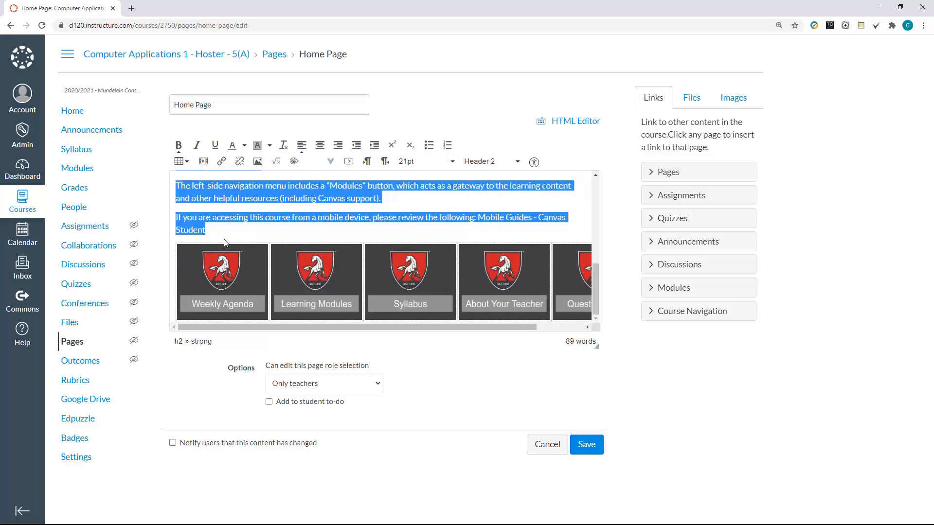
{"action": "scroll", "coordinate": [243, 236], "scroll_direction": "up", "scroll_amount": 1}
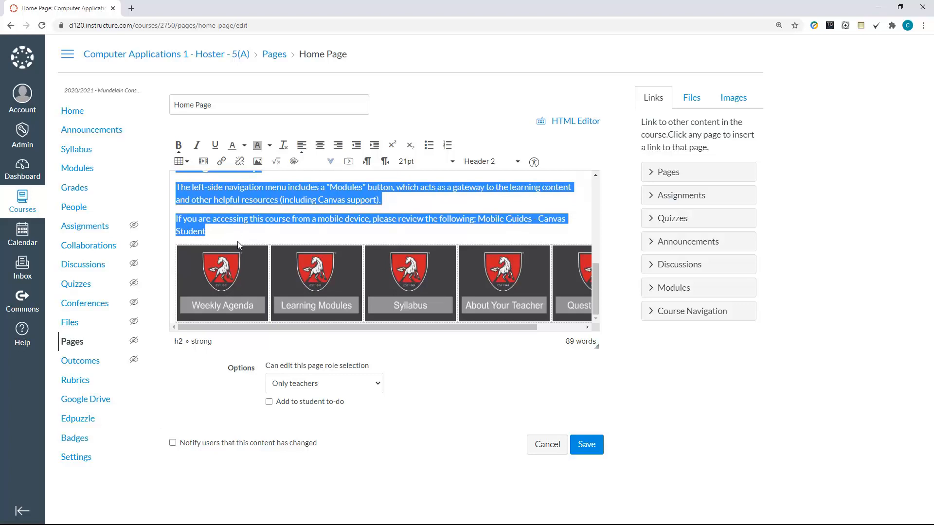
{"action": "scroll", "coordinate": [238, 242], "scroll_direction": "down", "scroll_amount": 1}
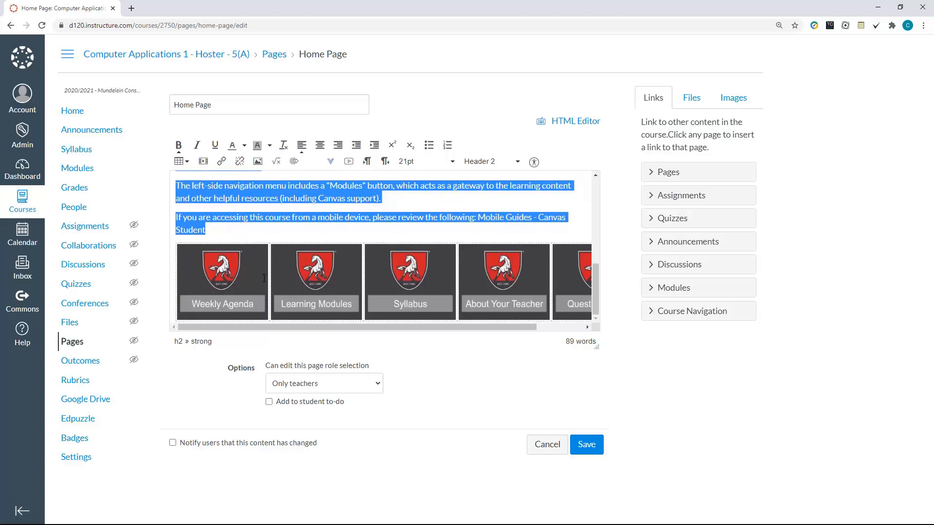
{"action": "scroll", "coordinate": [245, 243], "scroll_direction": "up", "scroll_amount": 1}
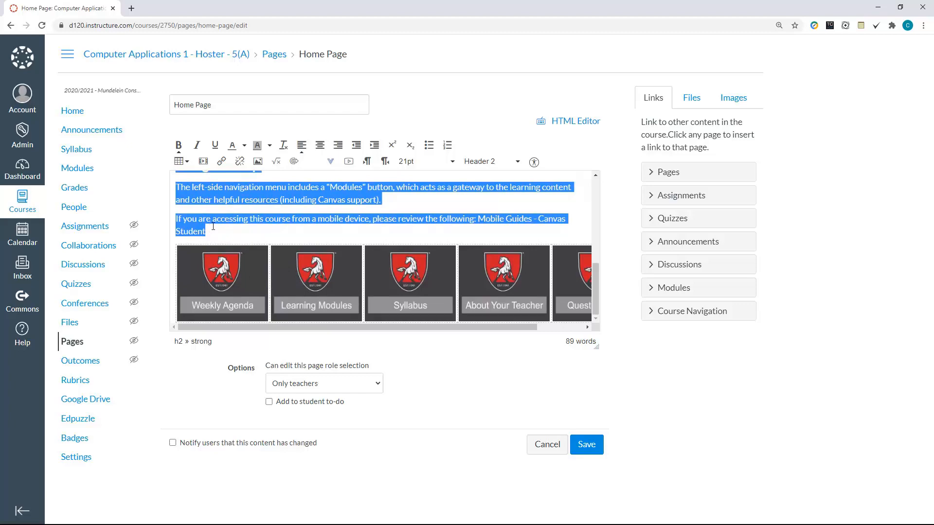
{"action": "scroll", "coordinate": [274, 224], "scroll_direction": "up", "scroll_amount": 3}
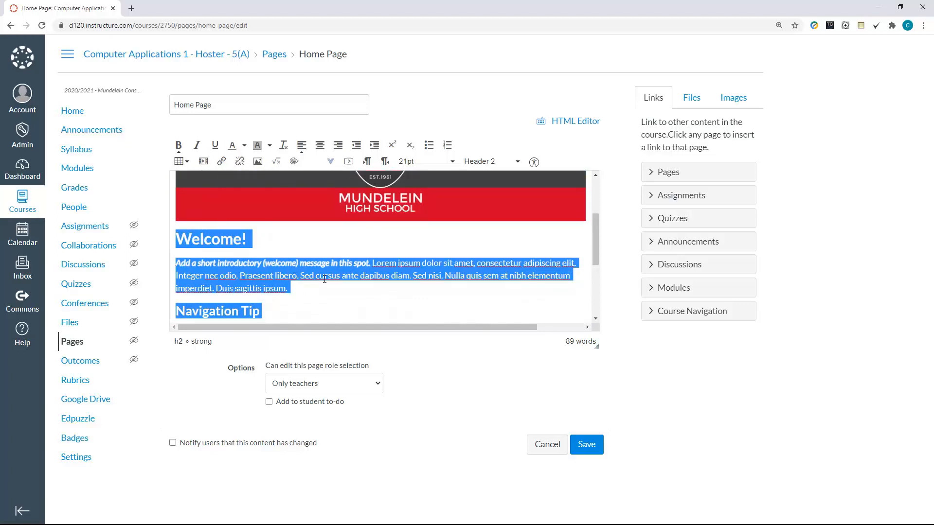
{"action": "scroll", "coordinate": [329, 275], "scroll_direction": "down", "scroll_amount": 3}
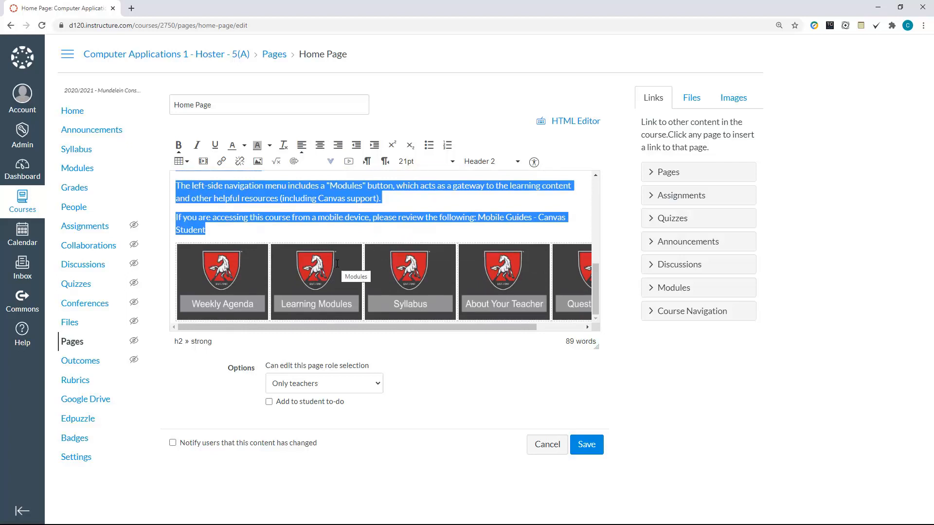
{"action": "left_click", "coordinate": [590, 452]}
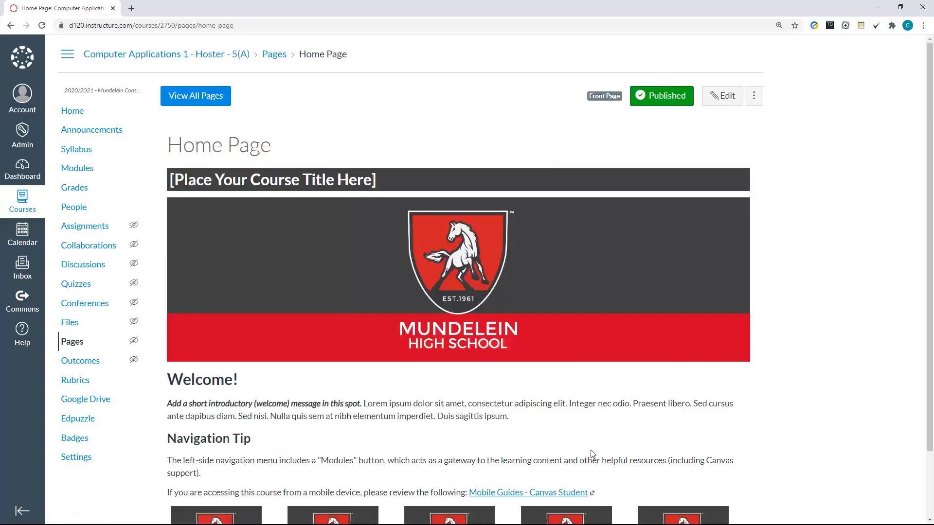
Open the linked About Your Teacher page for editing and examine its photo placeholder, biography and contact information fields
{"action": "scroll", "coordinate": [590, 451], "scroll_direction": "down", "scroll_amount": 2}
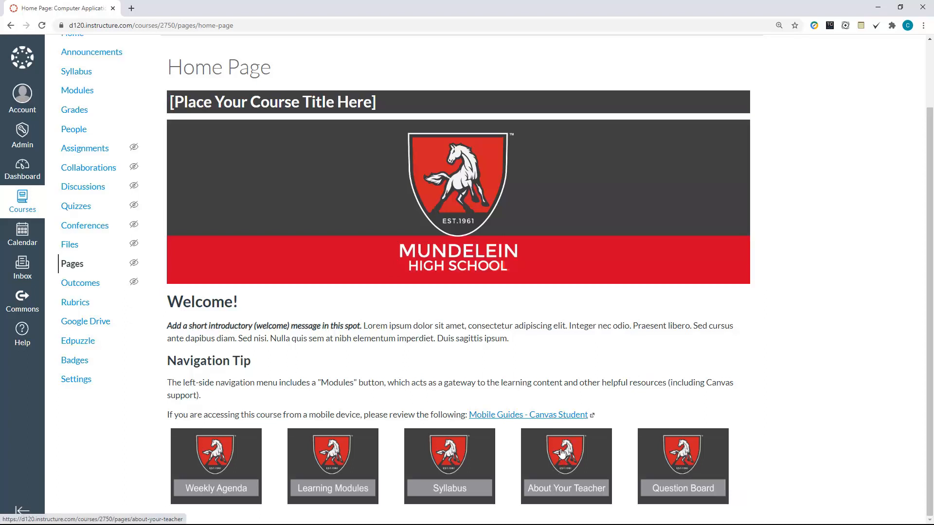
{"action": "left_click", "coordinate": [561, 466]}
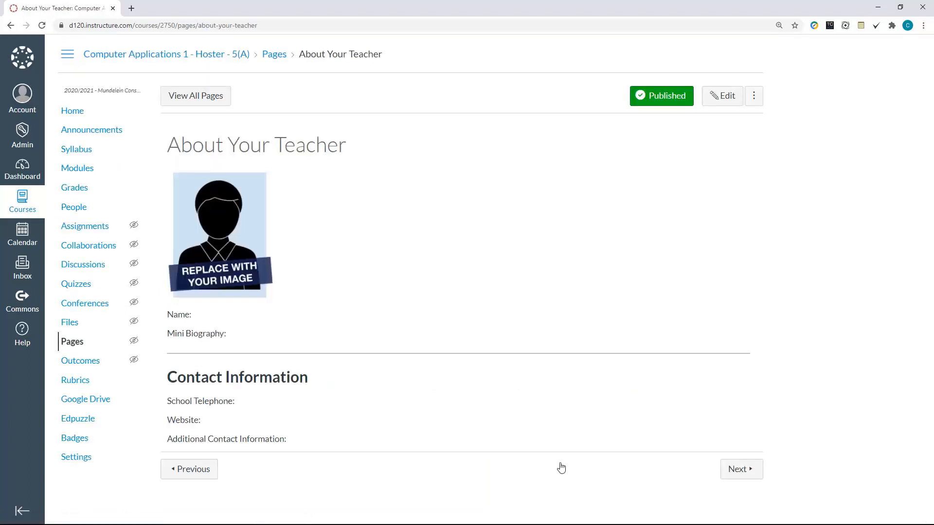
{"action": "left_click", "coordinate": [719, 97]}
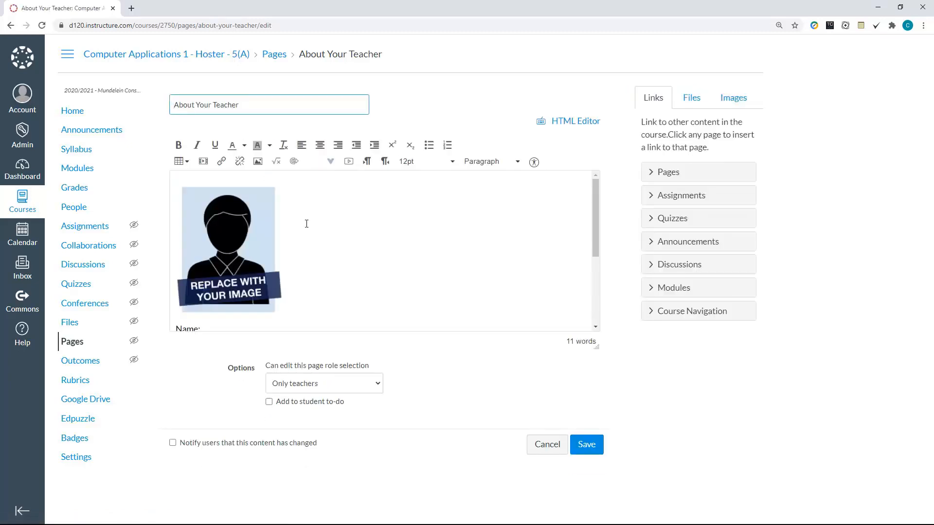
{"action": "scroll", "coordinate": [308, 258], "scroll_direction": "down", "scroll_amount": 3}
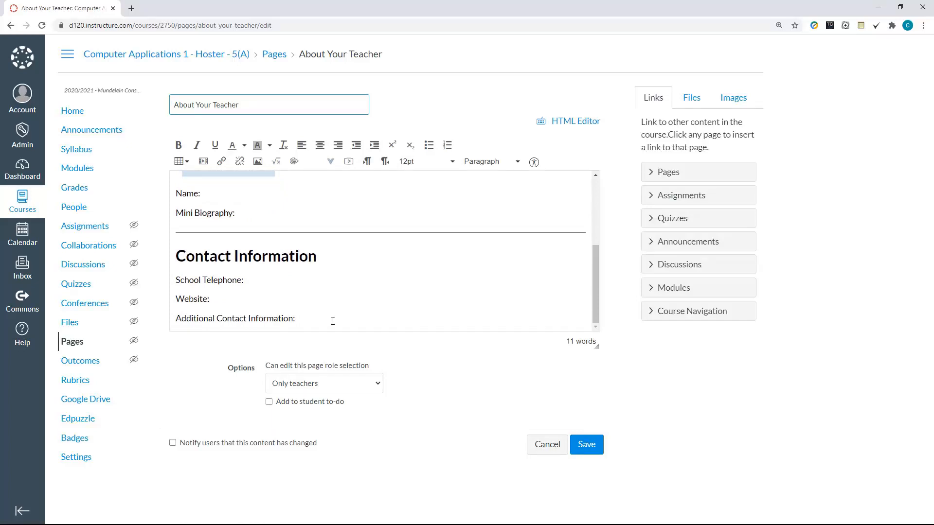
{"action": "scroll", "coordinate": [336, 315], "scroll_direction": "up", "scroll_amount": 3}
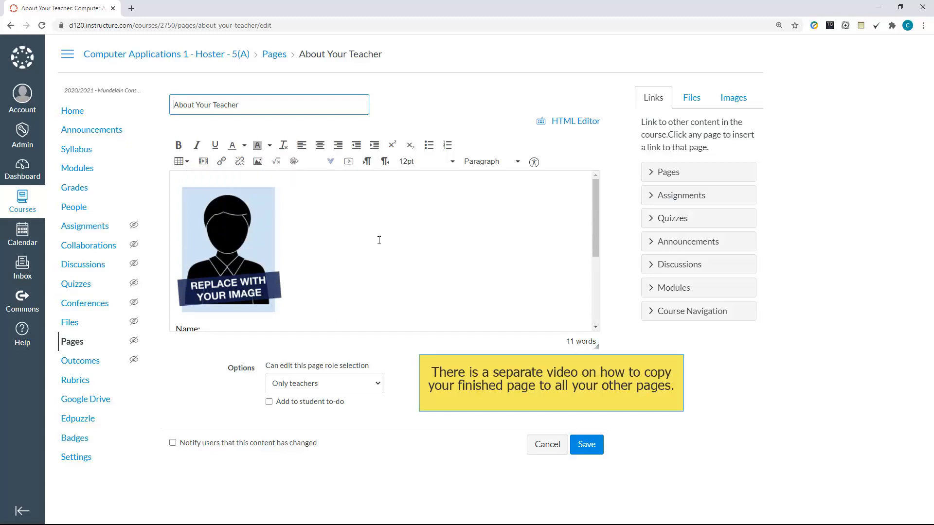
{"action": "scroll", "coordinate": [393, 239], "scroll_direction": "down", "scroll_amount": 2}
{"action": "scroll", "coordinate": [392, 238], "scroll_direction": "down", "scroll_amount": 2}
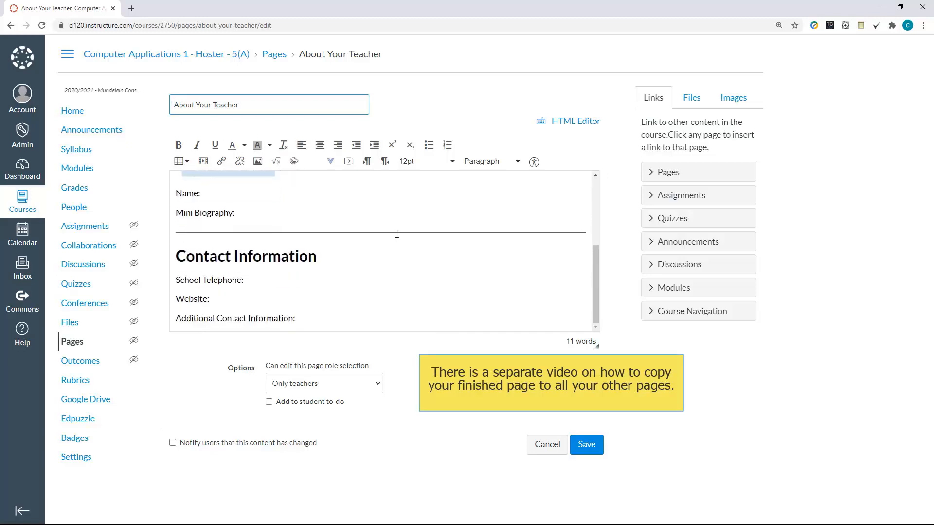
Save the About Your Teacher page and return to the course's home page
{"action": "left_click", "coordinate": [587, 448]}
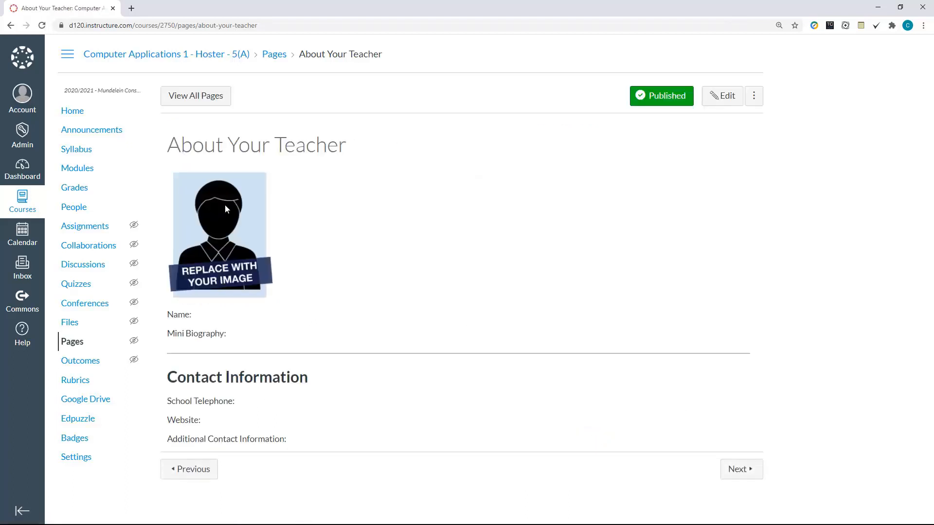
{"action": "left_click", "coordinate": [74, 112]}
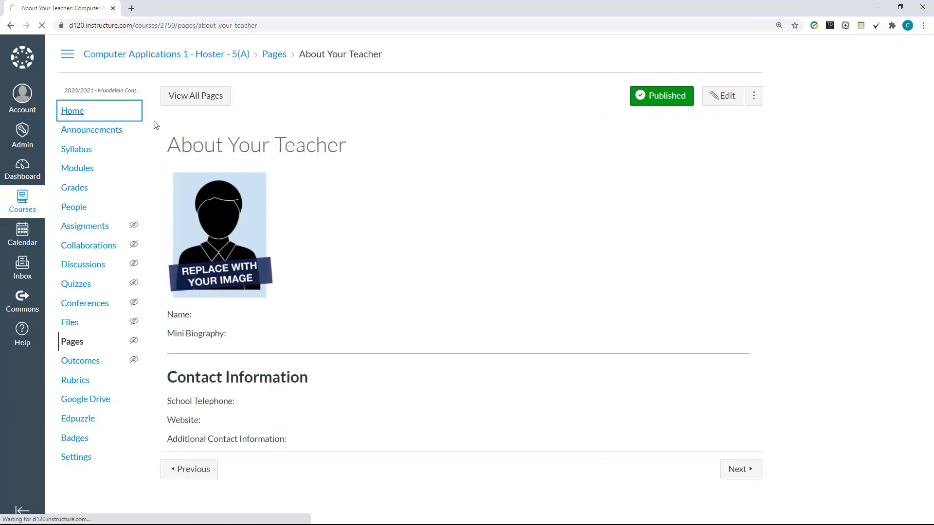
Examine the Syllabus page linked from the home page's image links and return to the home page
{"action": "scroll", "coordinate": [565, 316], "scroll_direction": "down", "scroll_amount": 1}
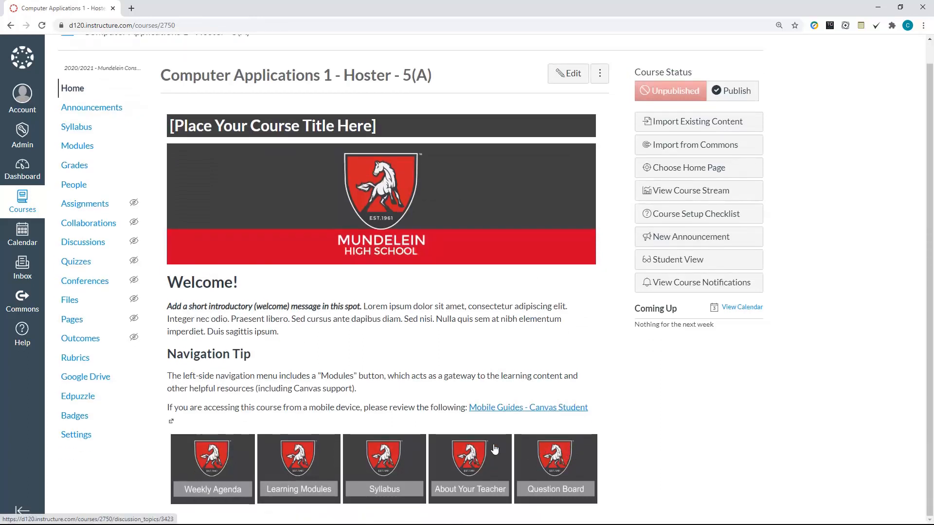
{"action": "left_click", "coordinate": [370, 465]}
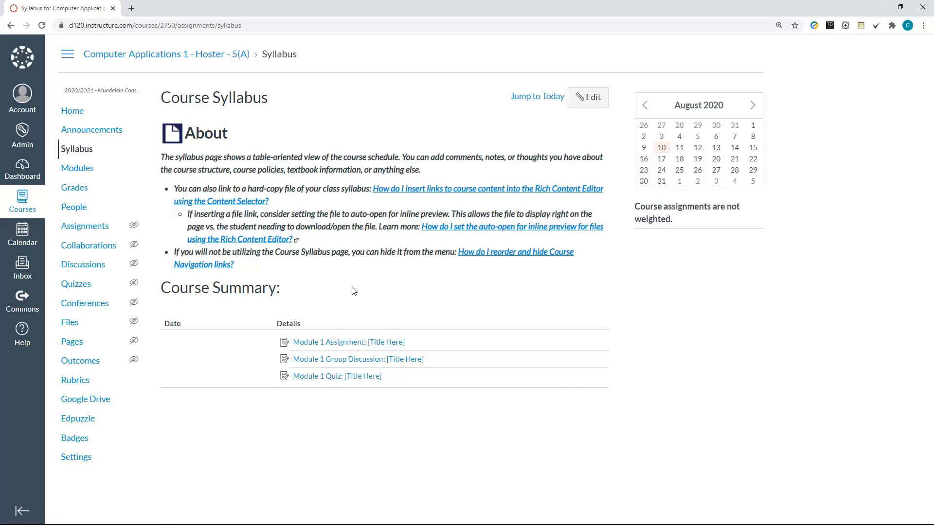
{"action": "left_click", "coordinate": [12, 27]}
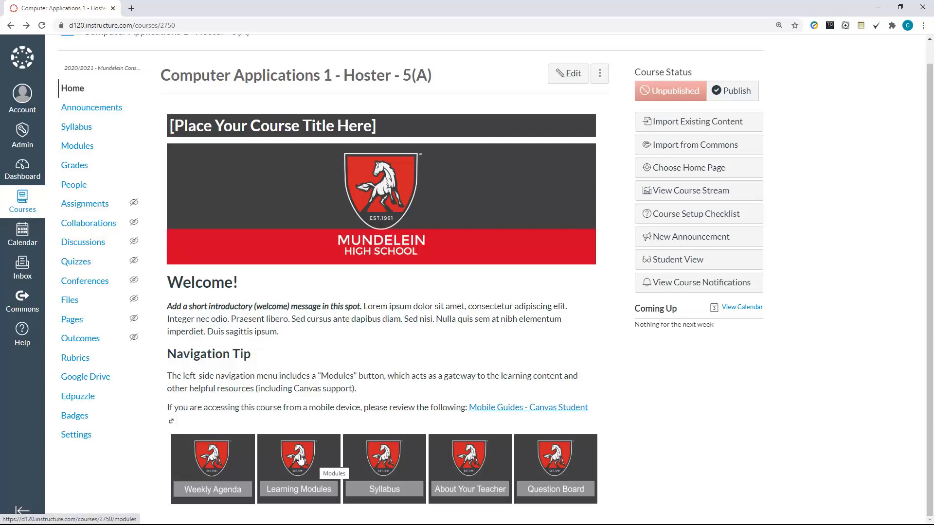
Open the linked Weekly Agenda page for editing and examine its Overview and To Do List sample sections
{"action": "left_click", "coordinate": [203, 472]}
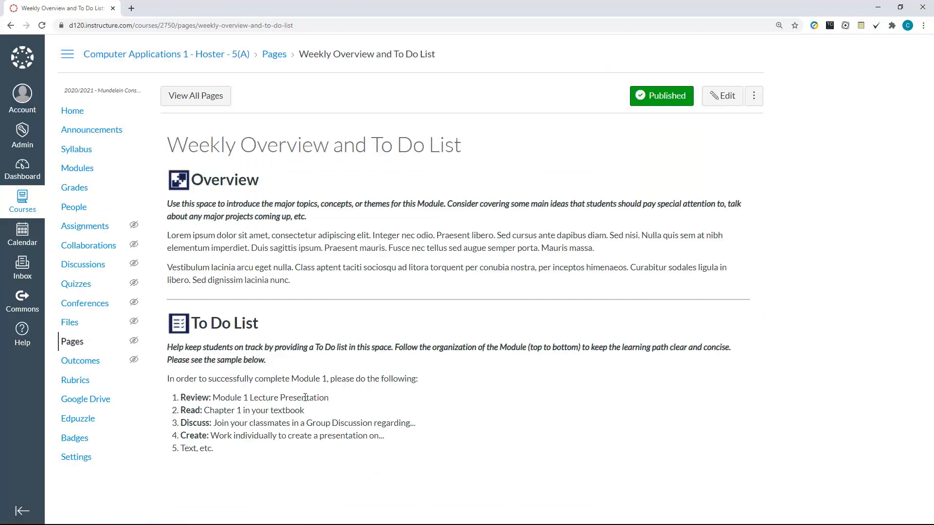
{"action": "left_click", "coordinate": [720, 97]}
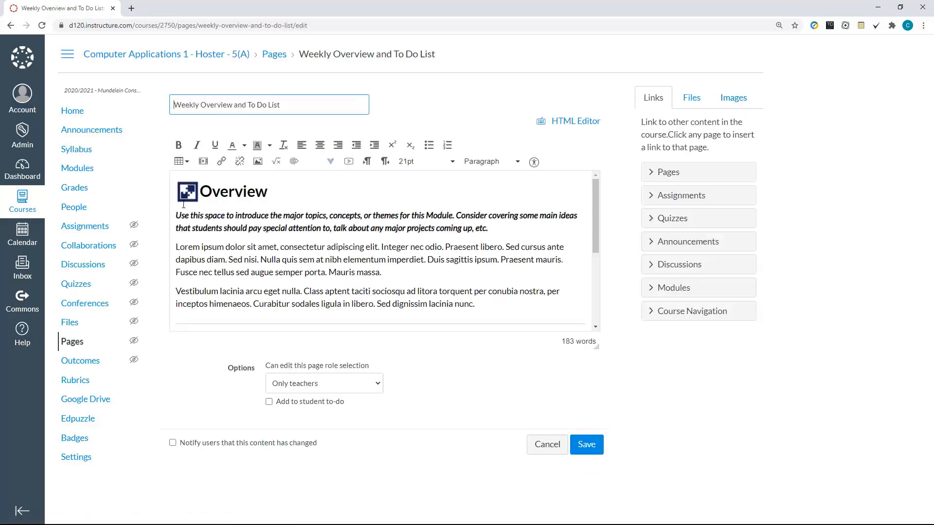
{"action": "scroll", "coordinate": [413, 293], "scroll_direction": "down", "scroll_amount": 3}
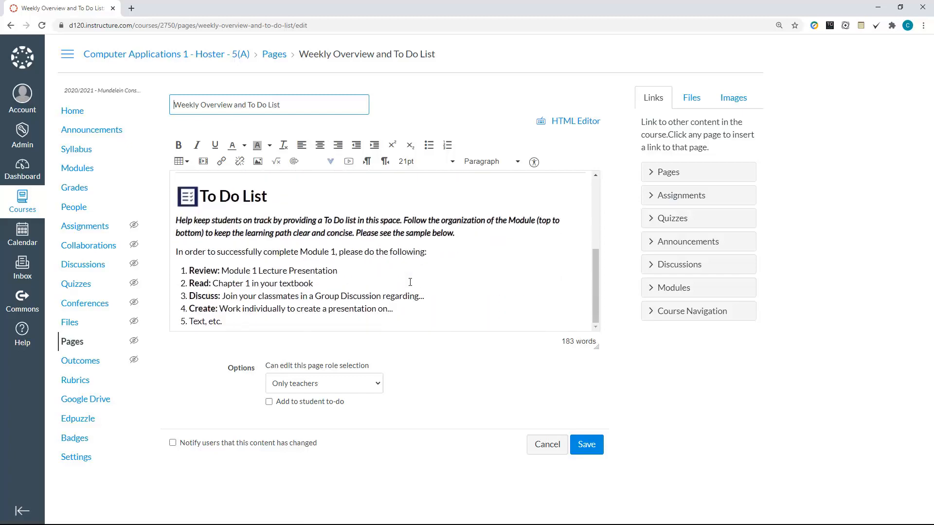
{"action": "scroll", "coordinate": [410, 283], "scroll_direction": "up", "scroll_amount": 3}
{"action": "scroll", "coordinate": [410, 282], "scroll_direction": "down", "scroll_amount": 3}
Delete all the sample Overview and To Do List content from the page, including the heading's icon
{"action": "left_click_drag", "start_coordinate": [243, 323], "coordinate": [147, 146]}
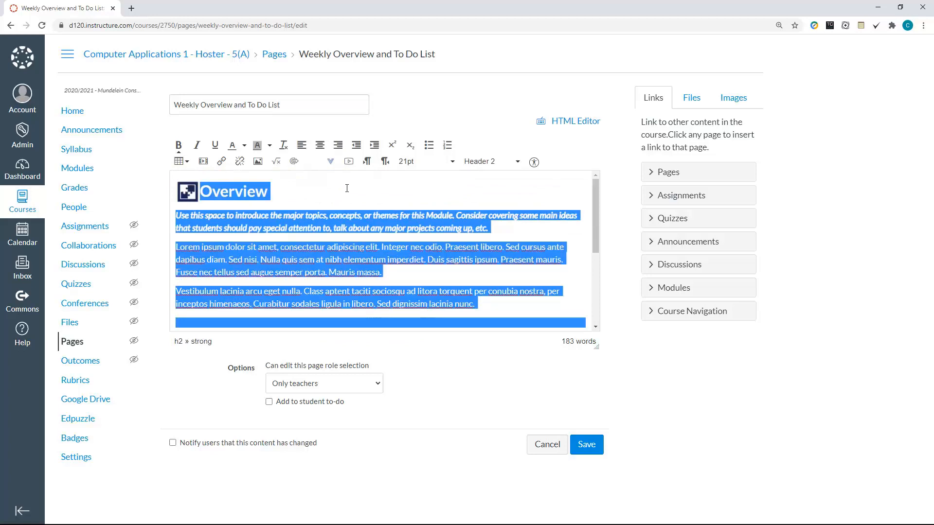
{"action": "key", "text": "BackSpace"}
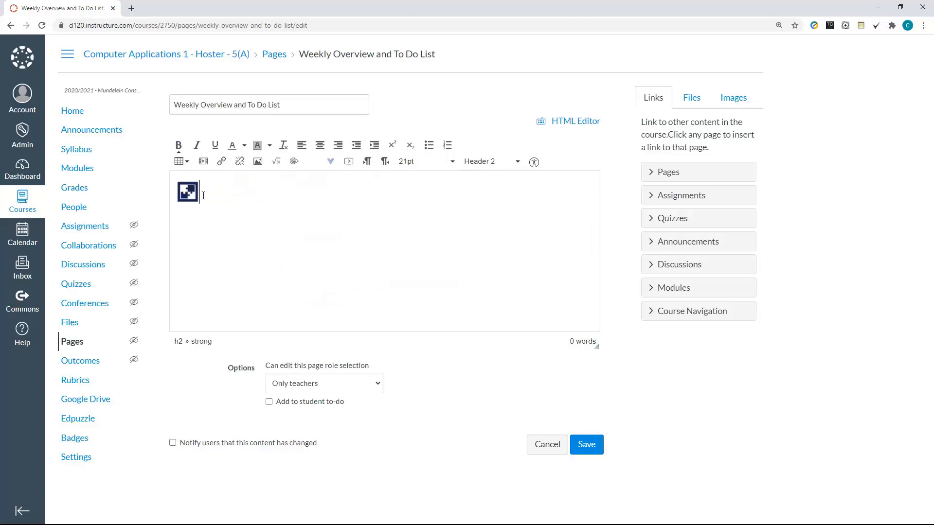
{"action": "key", "text": "BackSpace"}
{"action": "type", "text": "Weekof"}
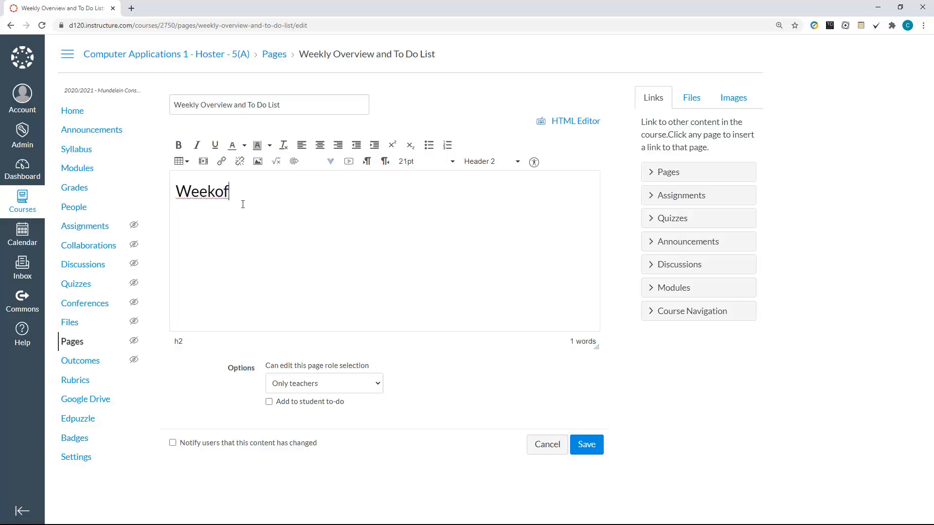
{"action": "key", "text": "BackSpace"}
{"action": "key", "text": "BackSpace"}
{"action": "type", "text": "of"}
{"action": "key", "text": "BackSpace"}
{"action": "key", "text": "BackSpace"}
{"action": "type", "text": "of"}
{"action": "key", "text": "BackSpace"}
{"action": "key", "text": "BackSpace"}
{"action": "key", "text": "BackSpace"}
{"action": "key", "text": "BackSpace"}
{"action": "key", "text": "BackSpace"}
{"action": "key", "text": "BackSpace"}
{"action": "key", "text": "BackSpace"}
Enter "Week of August 17" as the first line of the empty page
{"action": "type", "text": "W"}
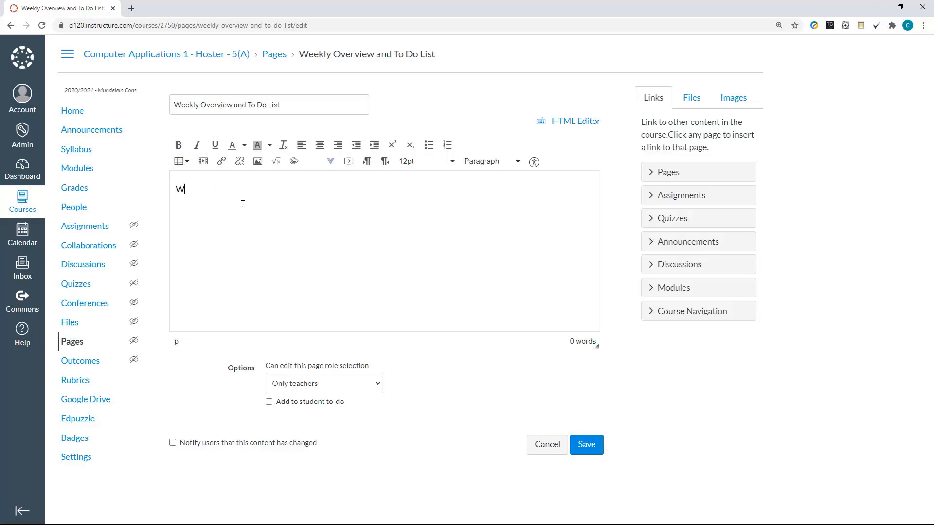
{"action": "type", "text": "eek of August 17"}
{"action": "key", "text": "Return"}
Insert a table with two columns and five rows below the week line and enter 8/17/20 in its first cell
{"action": "left_click", "coordinate": [187, 163]}
{"action": "mouse_move", "coordinate": [187, 182]}
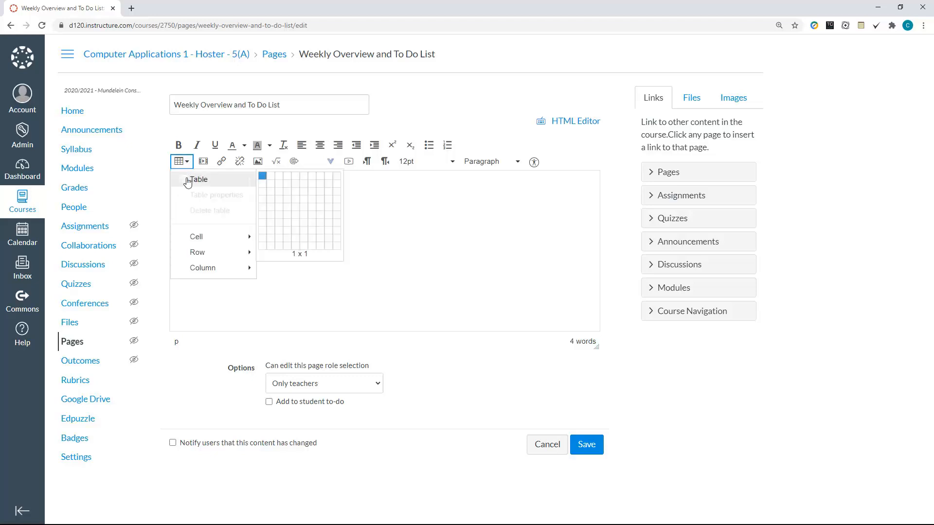
{"action": "left_click", "coordinate": [271, 207]}
{"action": "type", "text": "8/17/20"}
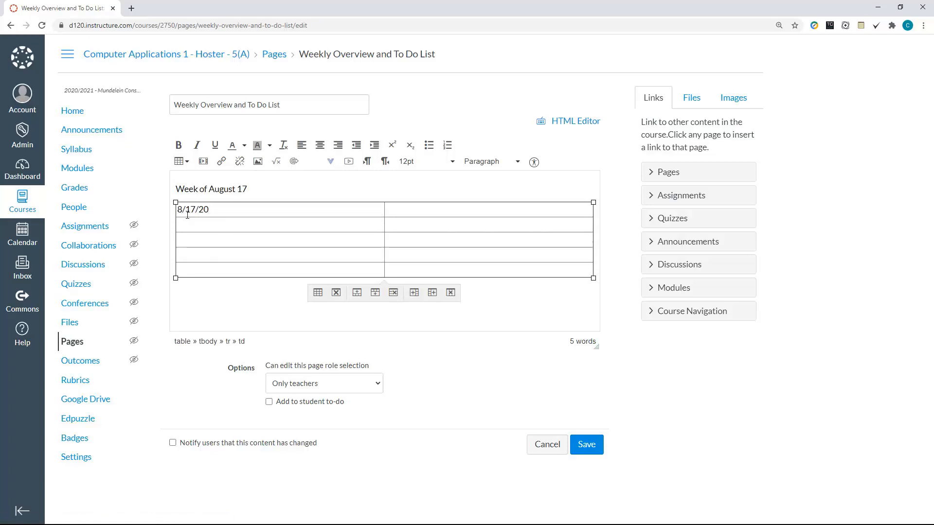
Insert a link to the course page "Canvas: Additional Support" in the cell beside 8/17/20
{"action": "left_click", "coordinate": [403, 212]}
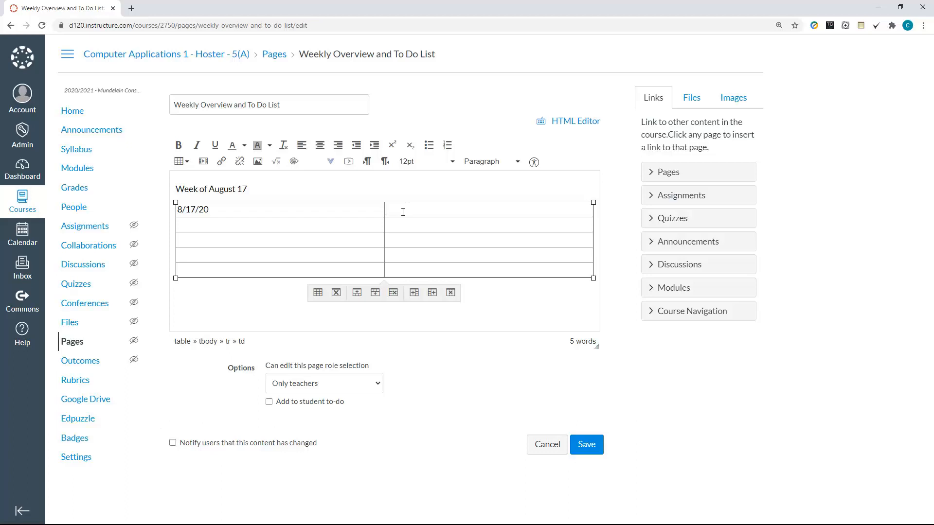
{"action": "left_click", "coordinate": [651, 177]}
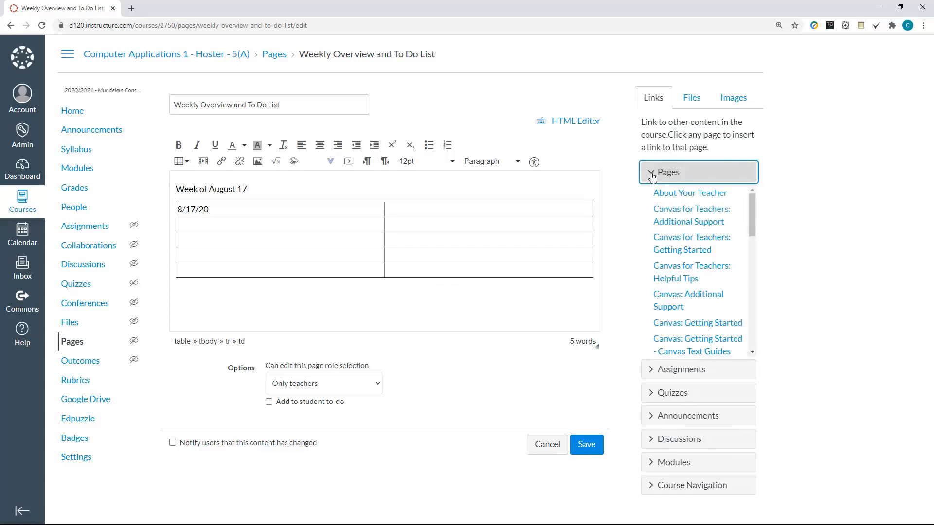
{"action": "left_click_drag", "start_coordinate": [753, 206], "coordinate": [741, 224]}
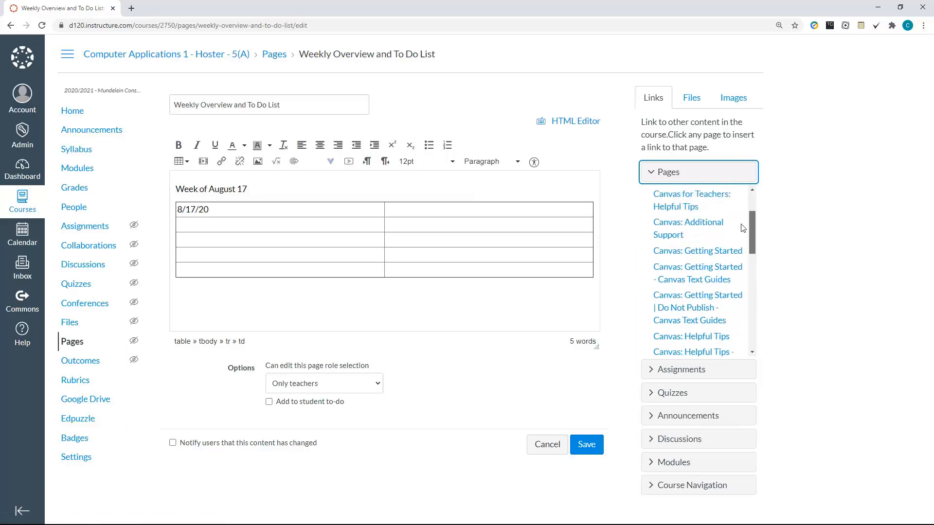
{"action": "left_click", "coordinate": [676, 228]}
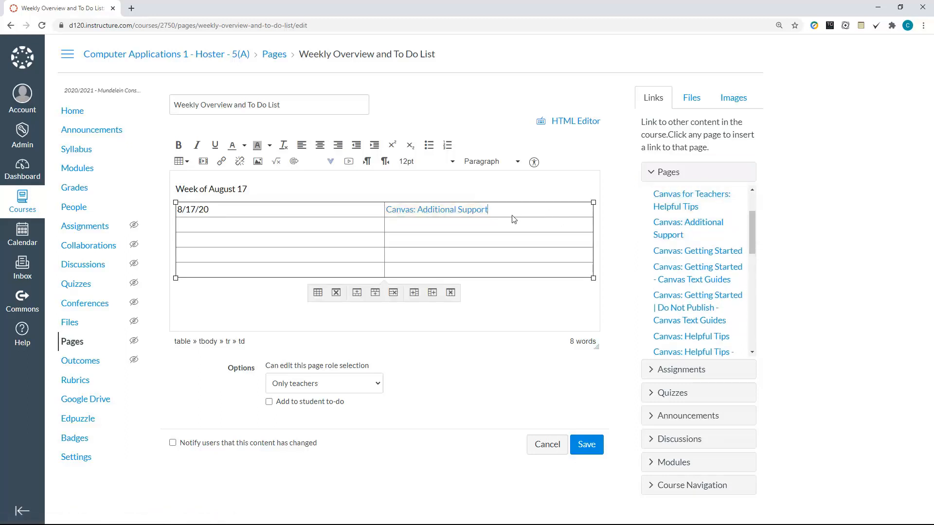
Add a link to the assignment "Module 1 Group Discussion: [Title Here]" on a new line in that cell, and enter 8/18/20 in the second row
{"action": "key", "text": "Return"}
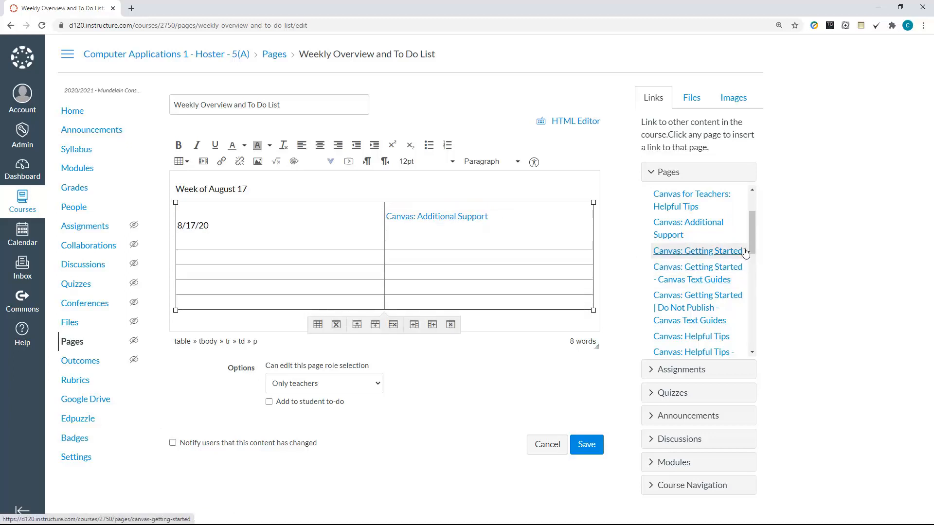
{"action": "left_click_drag", "start_coordinate": [754, 245], "coordinate": [752, 266]}
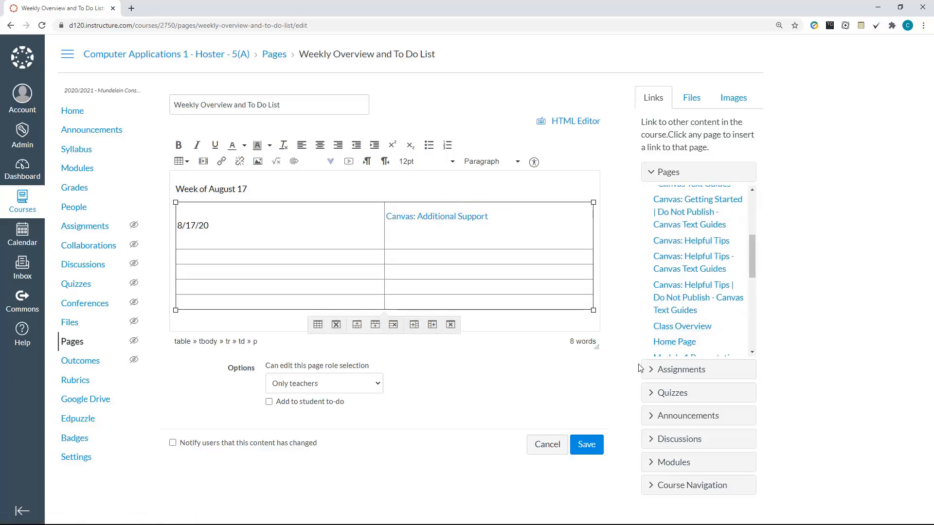
{"action": "left_click", "coordinate": [652, 371]}
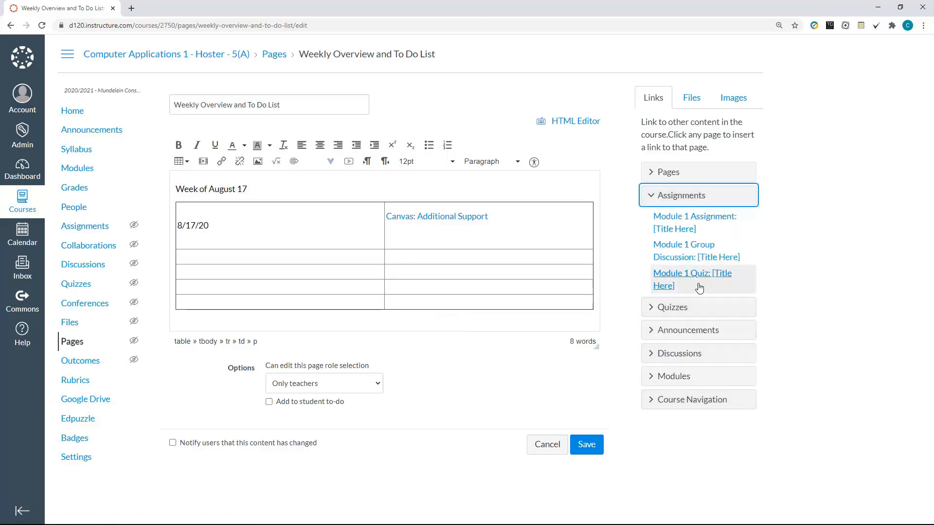
{"action": "left_click", "coordinate": [688, 250]}
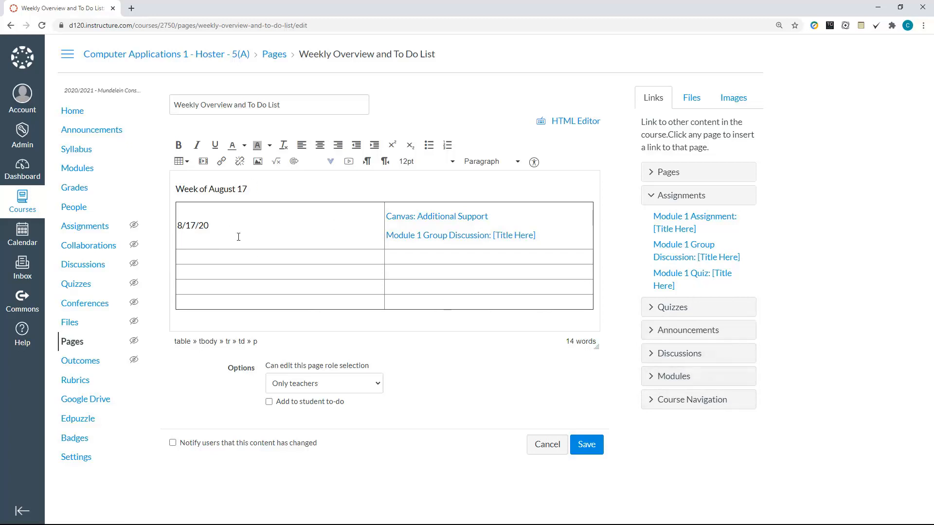
{"action": "left_click", "coordinate": [192, 259]}
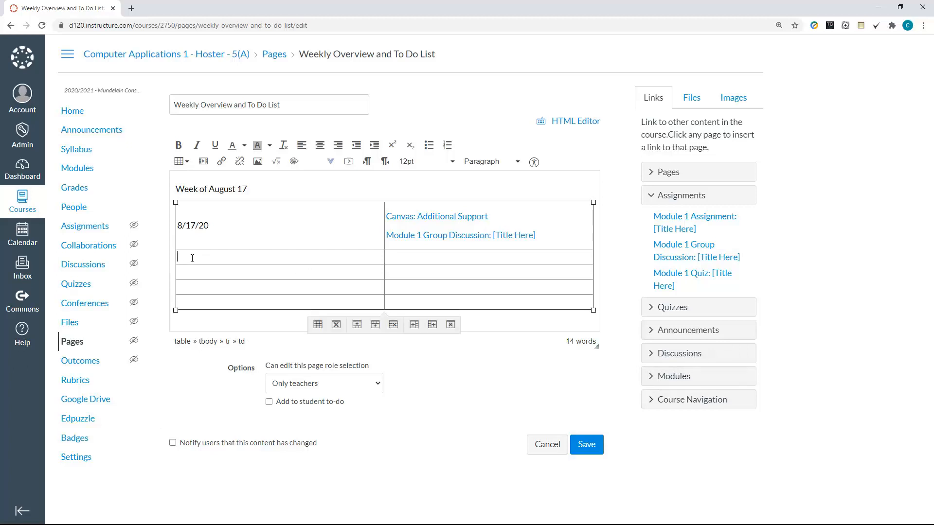
{"action": "type", "text": "8/18/20"}
Delete the week line and the whole table from the page
{"action": "left_click_drag", "start_coordinate": [177, 189], "coordinate": [591, 315]}
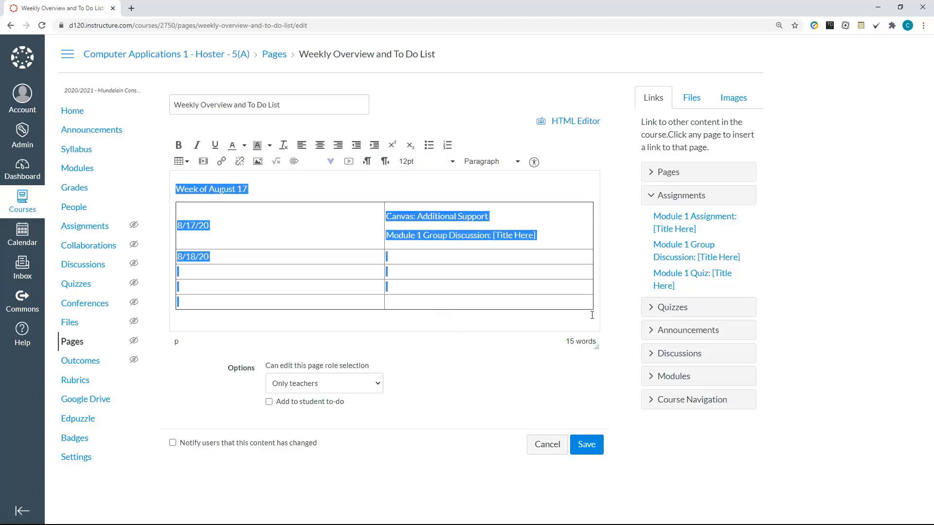
{"action": "key", "text": "Delete"}
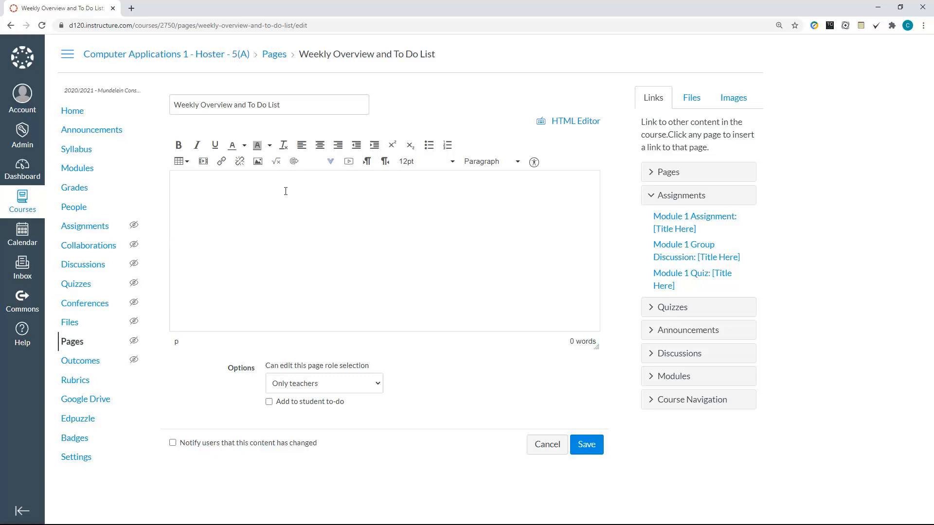
Embed the Google Slides file "AP Computer Science Principles Daily Lessons" from the AP Computer Science Principles folder within Classes to Share with Students
{"action": "left_click", "coordinate": [316, 167]}
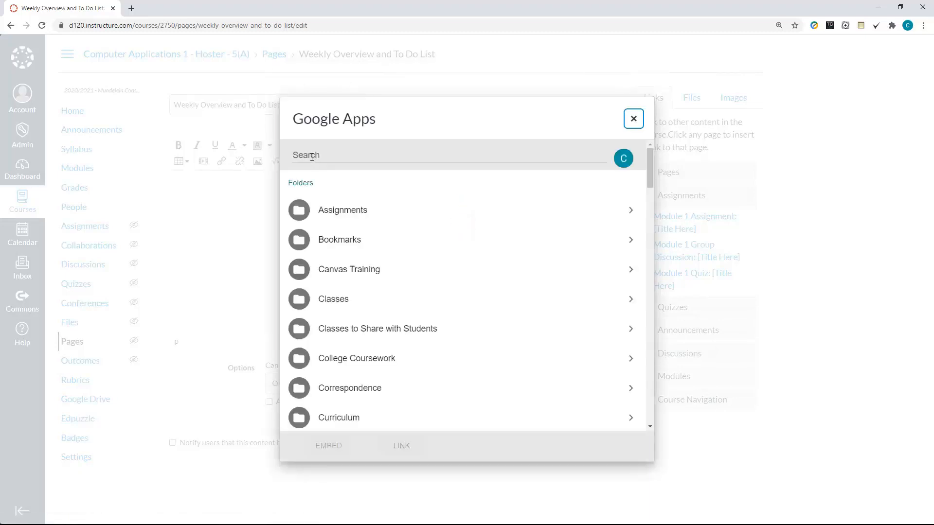
{"action": "left_click", "coordinate": [628, 329]}
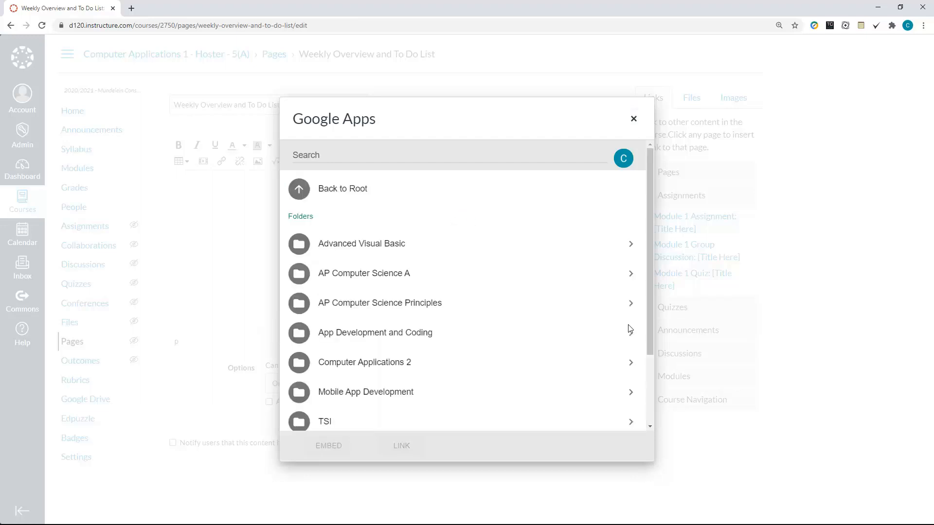
{"action": "left_click", "coordinate": [627, 306]}
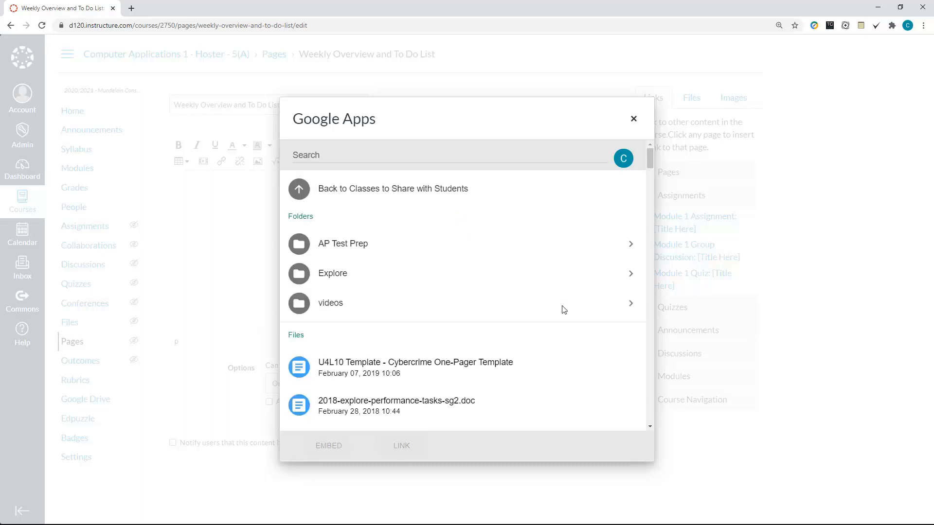
{"action": "scroll", "coordinate": [564, 310], "scroll_direction": "down", "scroll_amount": 7}
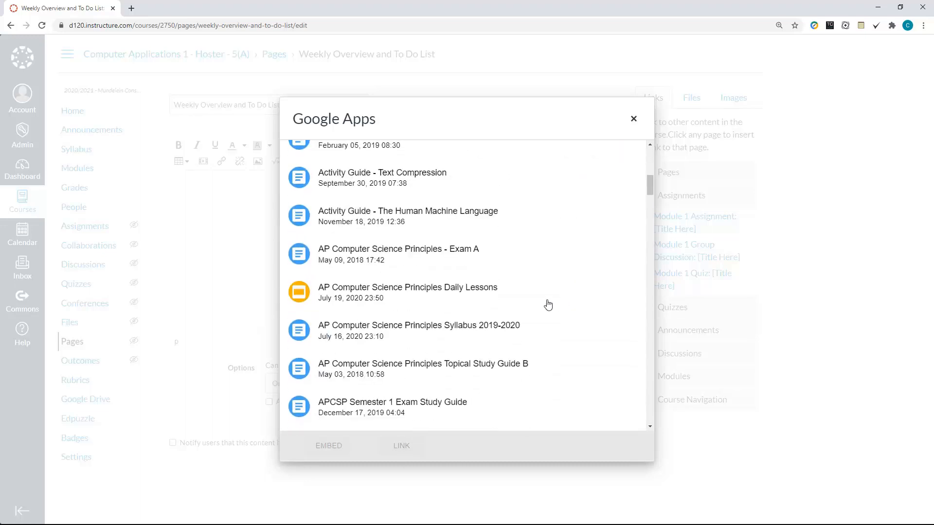
{"action": "left_click", "coordinate": [417, 295]}
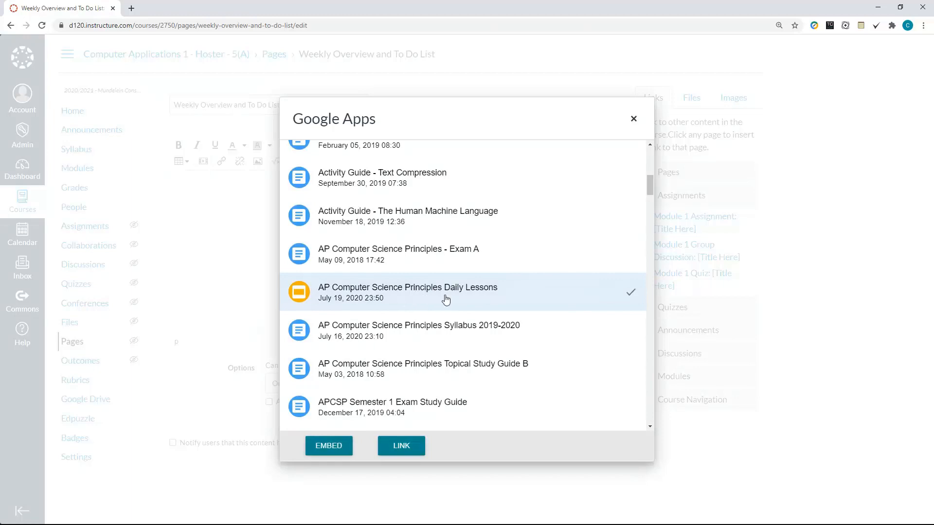
{"action": "left_click", "coordinate": [329, 451]}
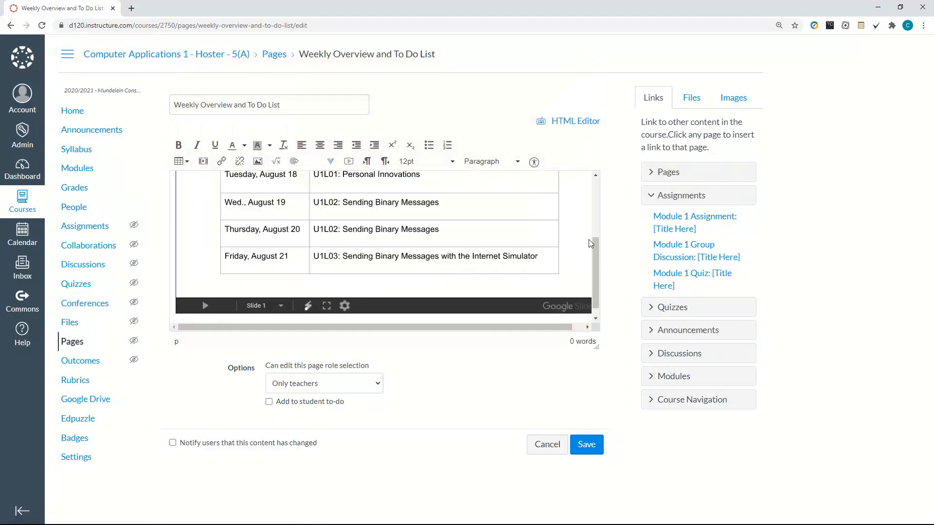
Look over the weekly schedule in the embedded slides and remove the embed from the page
{"action": "mouse_move", "coordinate": [597, 264]}
{"action": "left_mouse_down"}
{"action": "mouse_move", "coordinate": [604, 230]}
{"action": "mouse_move", "coordinate": [603, 263]}
{"action": "left_mouse_up"}
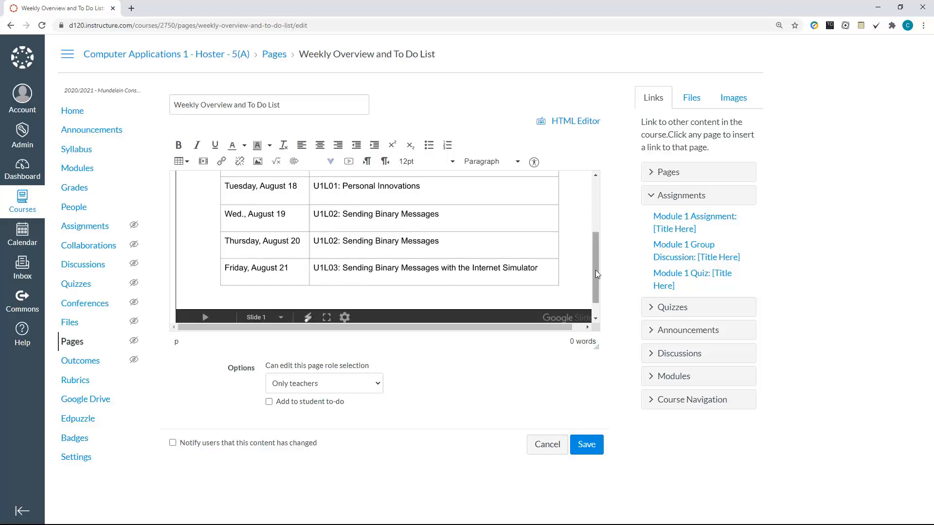
{"action": "left_click_drag", "start_coordinate": [595, 274], "coordinate": [595, 248]}
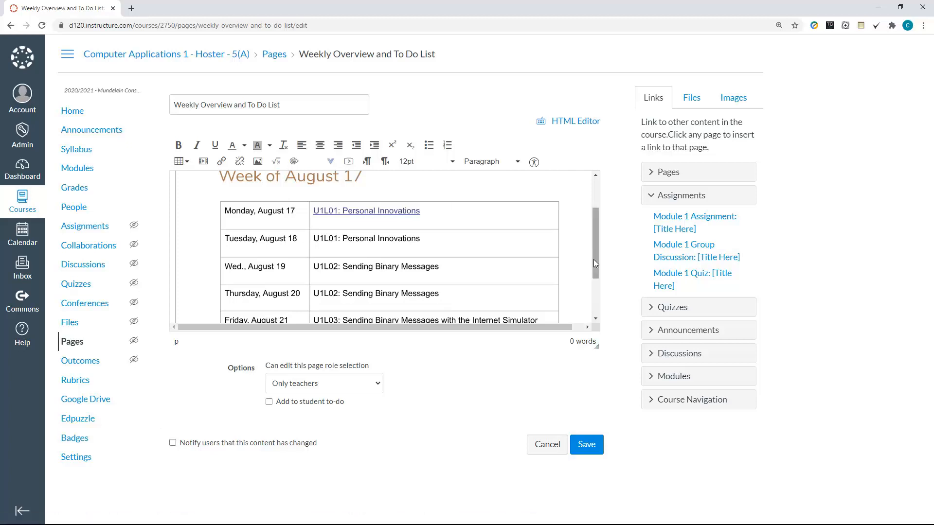
{"action": "scroll", "coordinate": [593, 259], "scroll_direction": "up", "scroll_amount": 2}
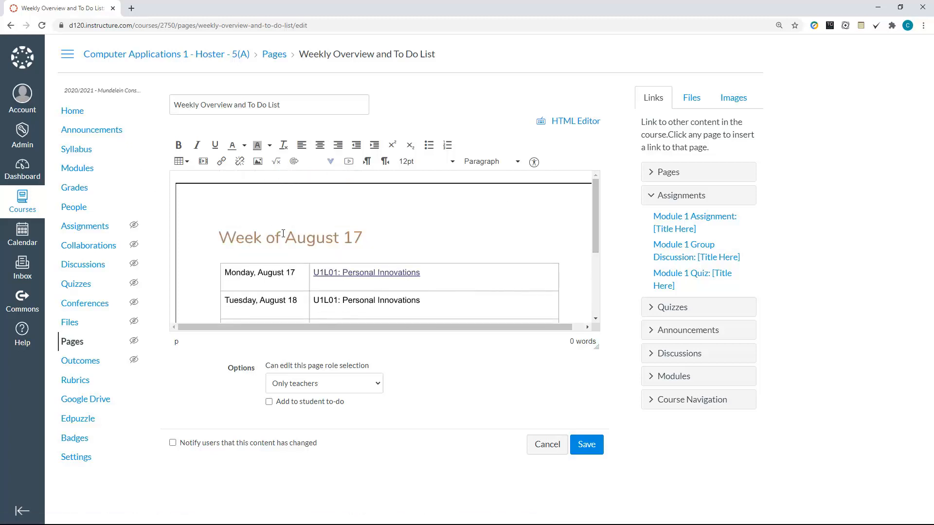
{"action": "left_click", "coordinate": [183, 177]}
{"action": "key", "text": "Delete"}
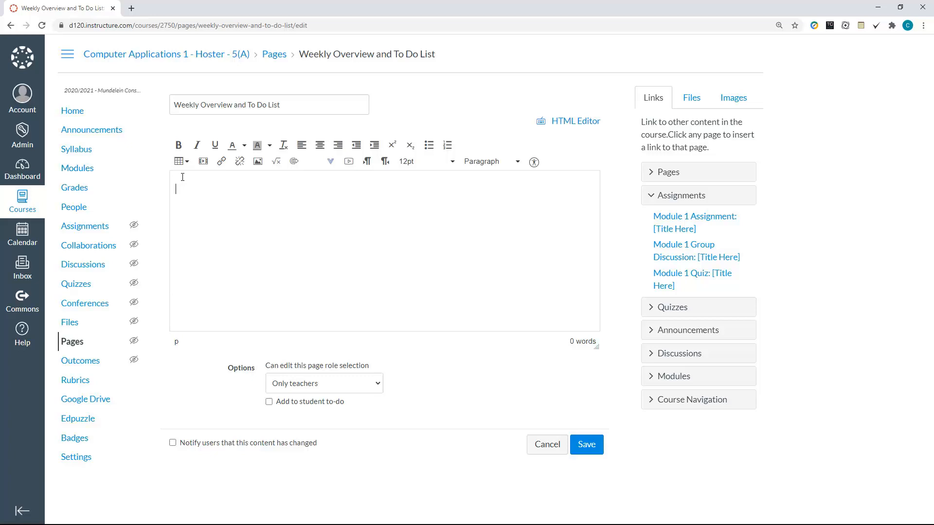
{"action": "left_click", "coordinate": [314, 162]}
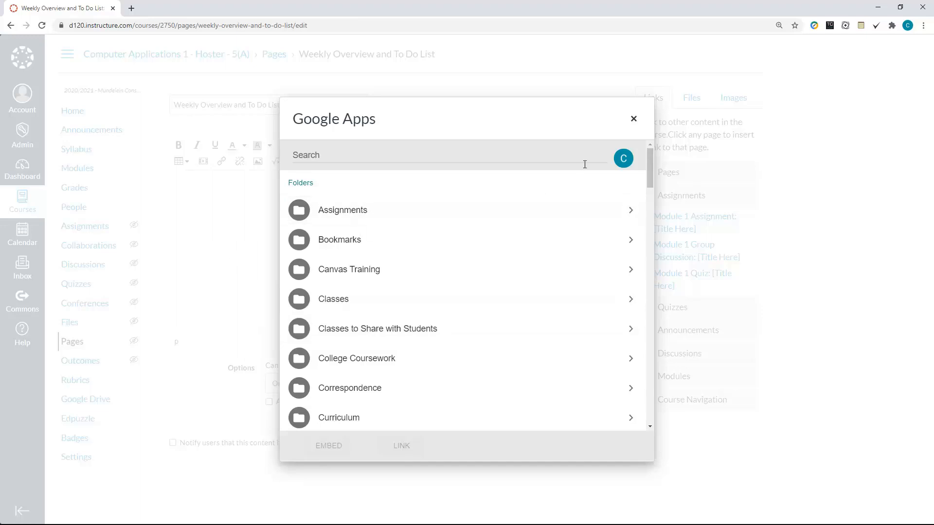
{"action": "left_click", "coordinate": [633, 118]}
{"action": "left_click", "coordinate": [513, 89]}
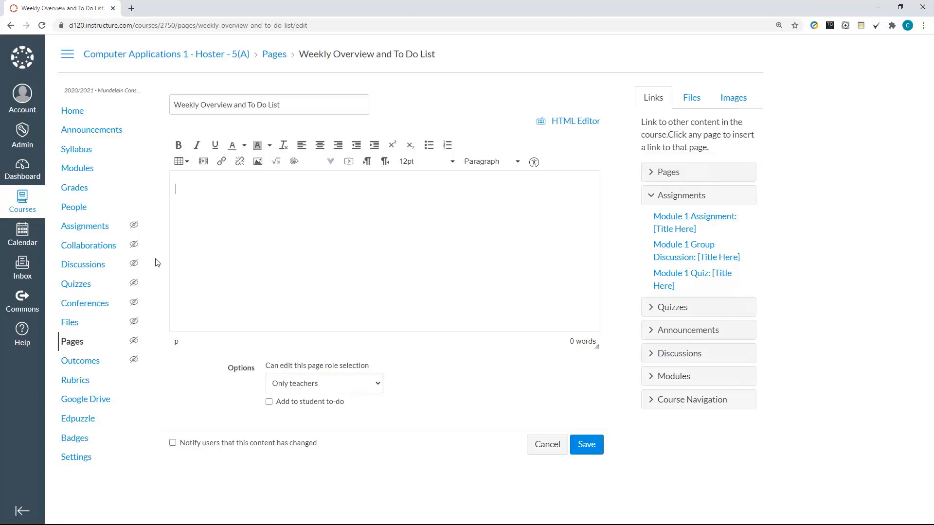
Save the emptied Weekly Overview and To Do List page
{"action": "left_click", "coordinate": [586, 445]}
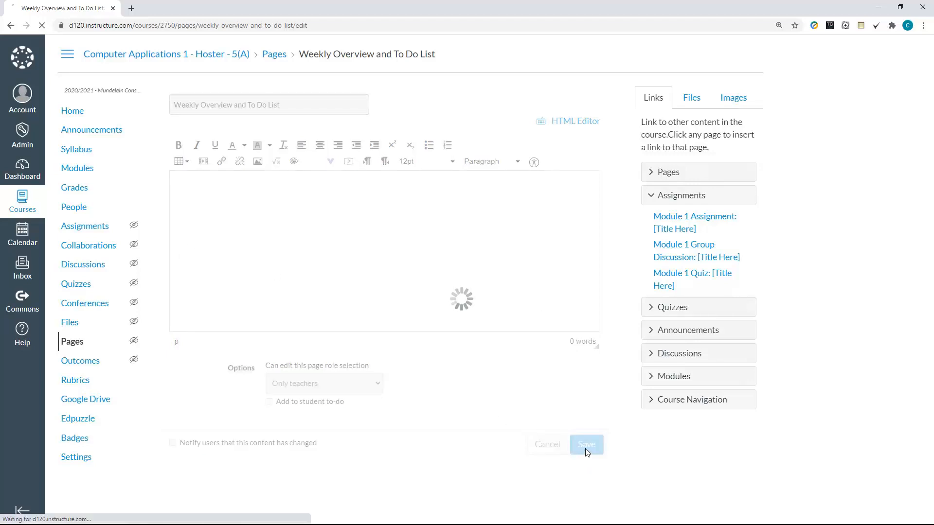